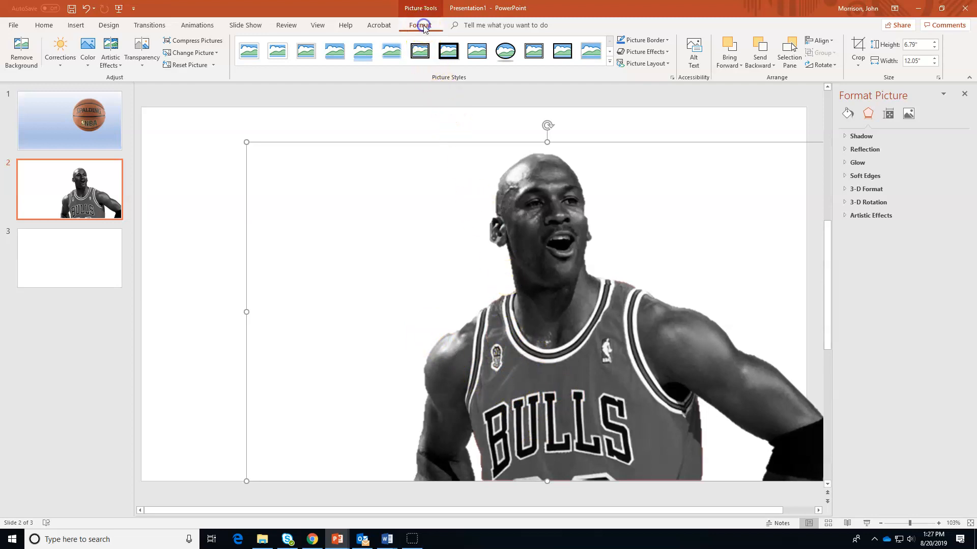
# Start Remove Background on the Jordan photo on slide 2
pyautogui.click(20, 50)
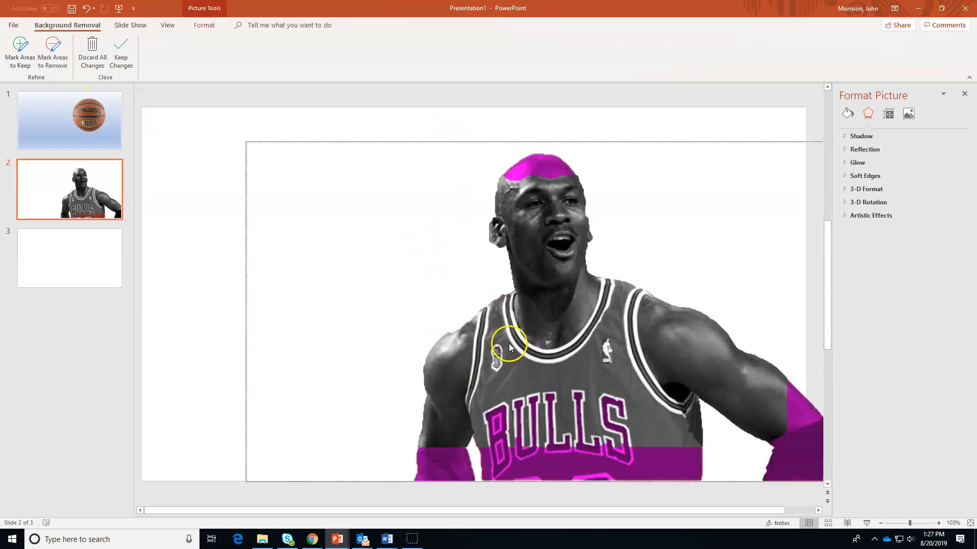
# Mark the jersey's shoulders, collar and chest as areas to remove
pyautogui.click(52, 51)
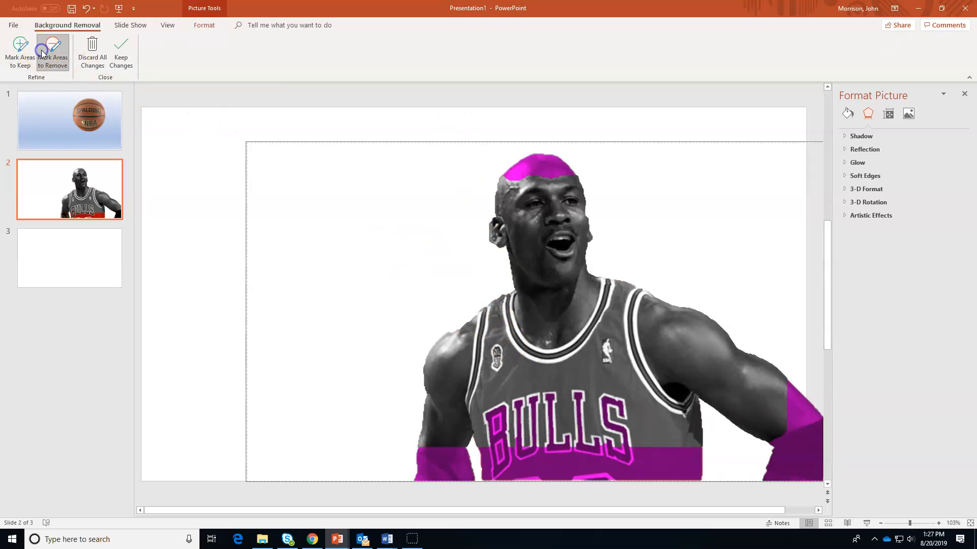
pyautogui.click(497, 311)
pyautogui.moveTo(499, 443); pyautogui.dragTo(498, 445)
pyautogui.moveTo(619, 358); pyautogui.dragTo(566, 436)
pyautogui.moveTo(624, 305)
pyautogui.mouseDown()
pyautogui.moveTo(573, 375)
pyautogui.moveTo(529, 380)
pyautogui.mouseUp()
pyautogui.click(582, 339)
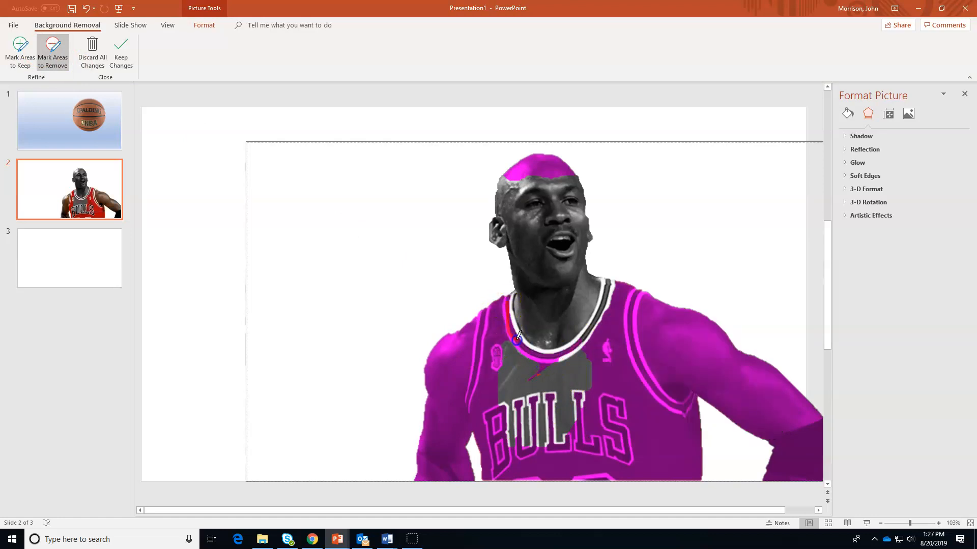
pyautogui.moveTo(516, 361); pyautogui.dragTo(531, 427)
pyautogui.moveTo(626, 375)
pyautogui.mouseDown()
pyautogui.moveTo(626, 387)
pyautogui.moveTo(553, 421)
pyautogui.mouseUp()
pyautogui.moveTo(629, 394); pyautogui.dragTo(629, 394)
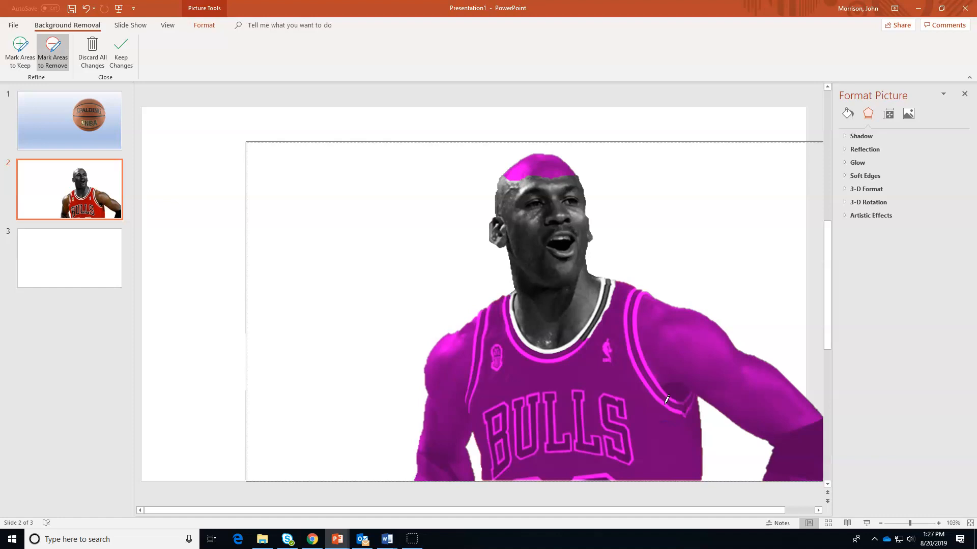
pyautogui.moveTo(605, 288); pyautogui.dragTo(607, 283)
pyautogui.moveTo(598, 320)
pyautogui.mouseDown()
pyautogui.moveTo(606, 277)
pyautogui.moveTo(603, 291)
pyautogui.mouseUp()
pyautogui.moveTo(511, 312)
pyautogui.mouseDown()
pyautogui.moveTo(530, 358)
pyautogui.moveTo(531, 349)
pyautogui.moveTo(545, 350)
pyautogui.mouseUp()
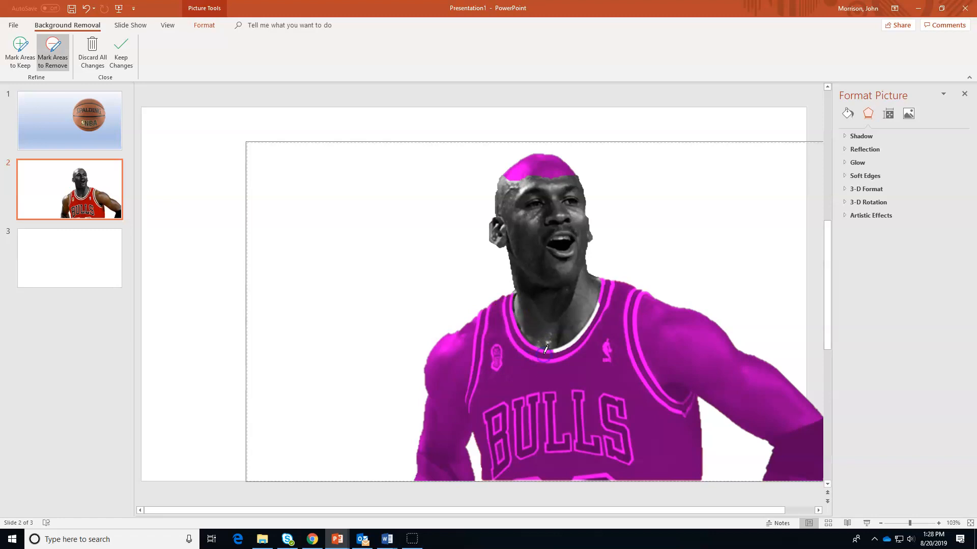
pyautogui.moveTo(597, 315); pyautogui.dragTo(584, 332)
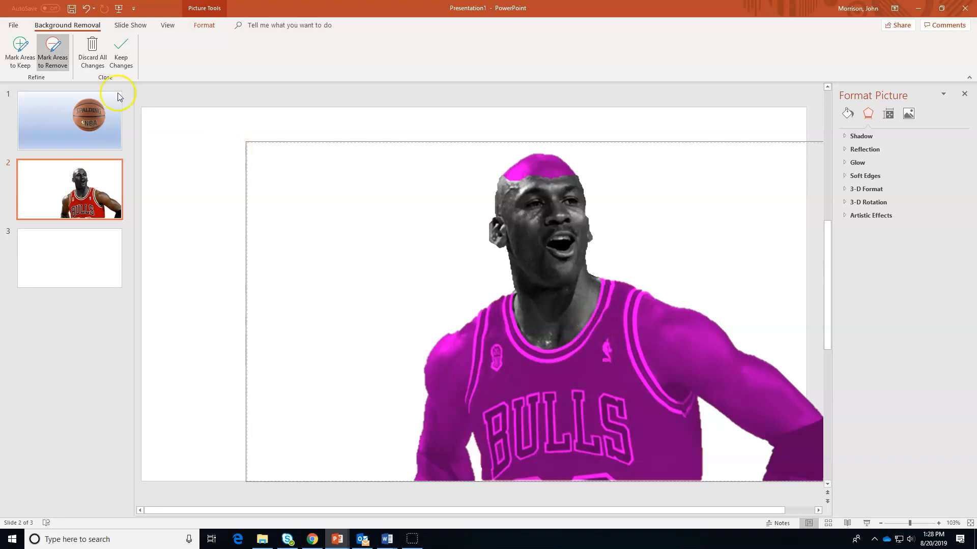
# Mark the head, left arm, right forearm and wrist as areas to keep
pyautogui.click(20, 47)
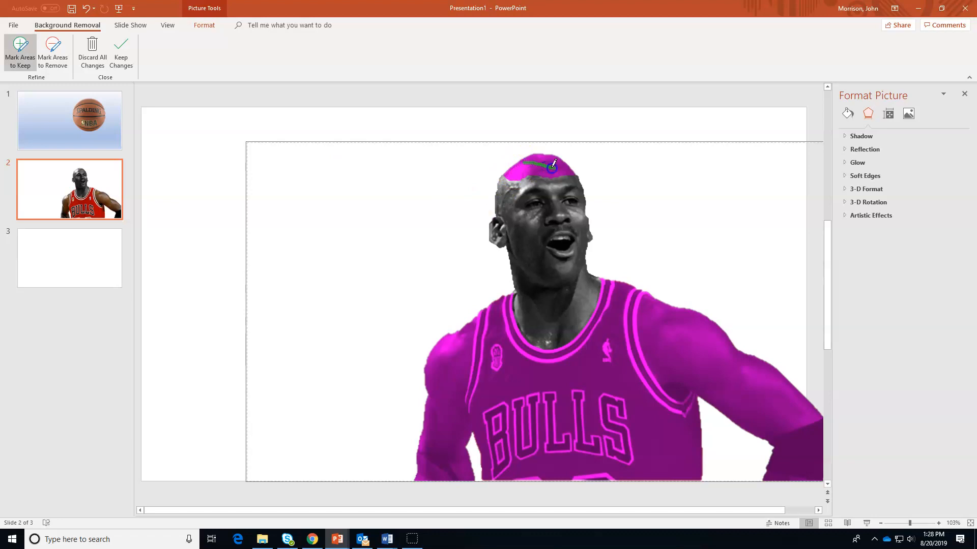
pyautogui.moveTo(560, 163); pyautogui.dragTo(563, 167)
pyautogui.moveTo(503, 270)
pyautogui.mouseDown()
pyautogui.moveTo(433, 384)
pyautogui.moveTo(442, 405)
pyautogui.mouseUp()
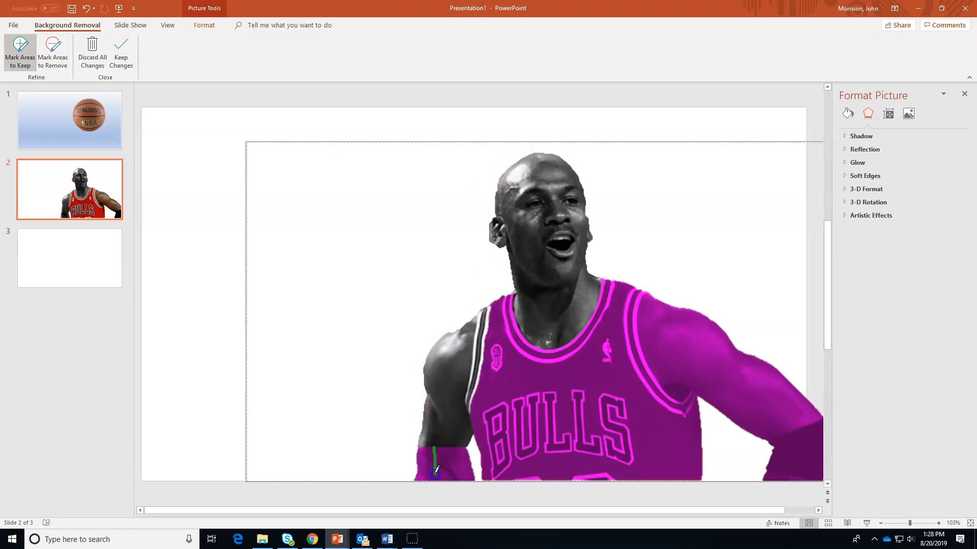
pyautogui.moveTo(794, 394); pyautogui.dragTo(804, 465)
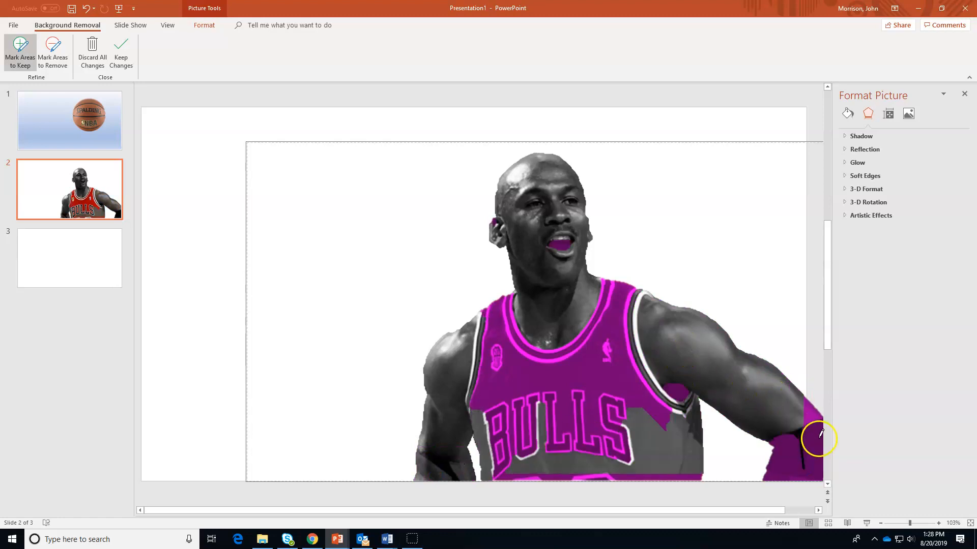
pyautogui.moveTo(800, 442)
pyautogui.mouseDown()
pyautogui.moveTo(778, 462)
pyautogui.moveTo(780, 487)
pyautogui.mouseUp()
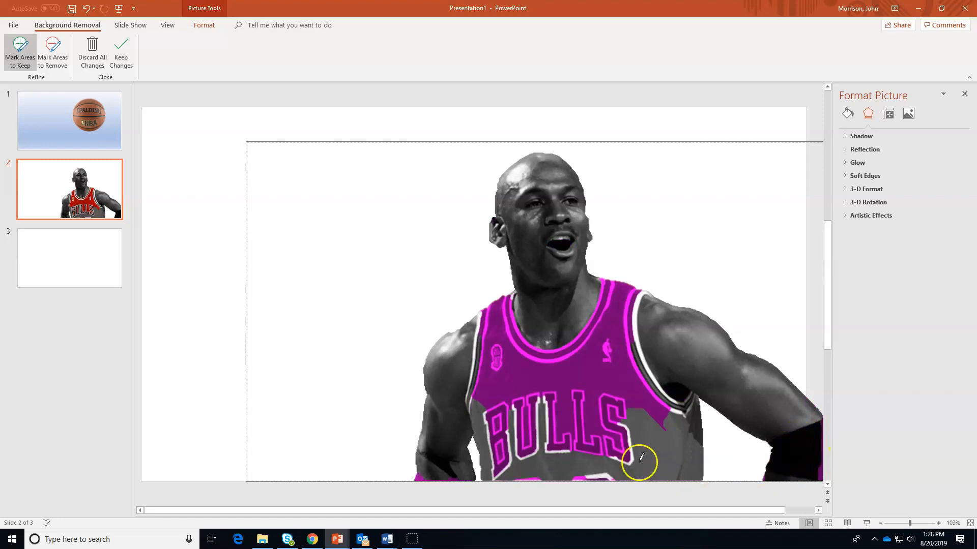
# Remove the remaining jersey parts around the BULLS lettering and keep the changes
pyautogui.click(53, 51)
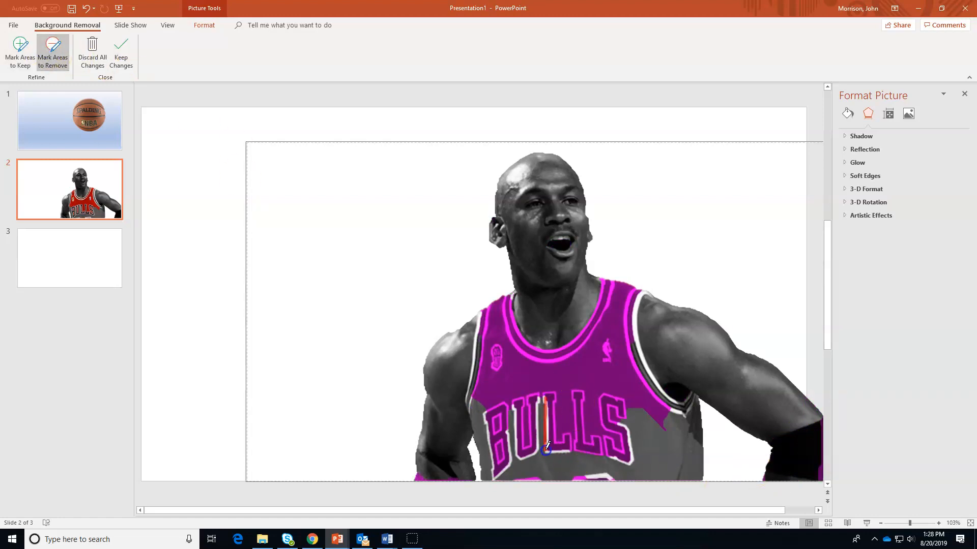
pyautogui.moveTo(507, 406); pyautogui.dragTo(507, 408)
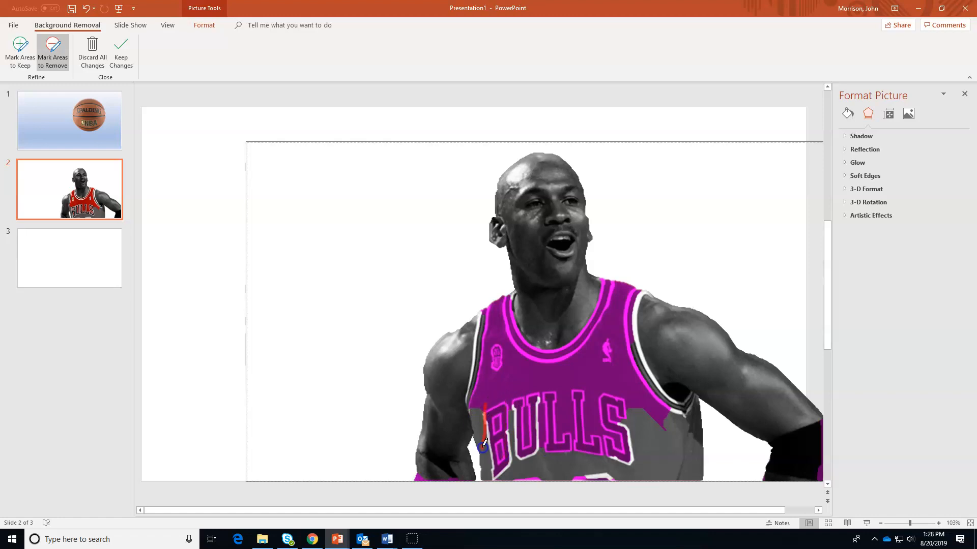
pyautogui.moveTo(642, 415); pyautogui.dragTo(660, 472)
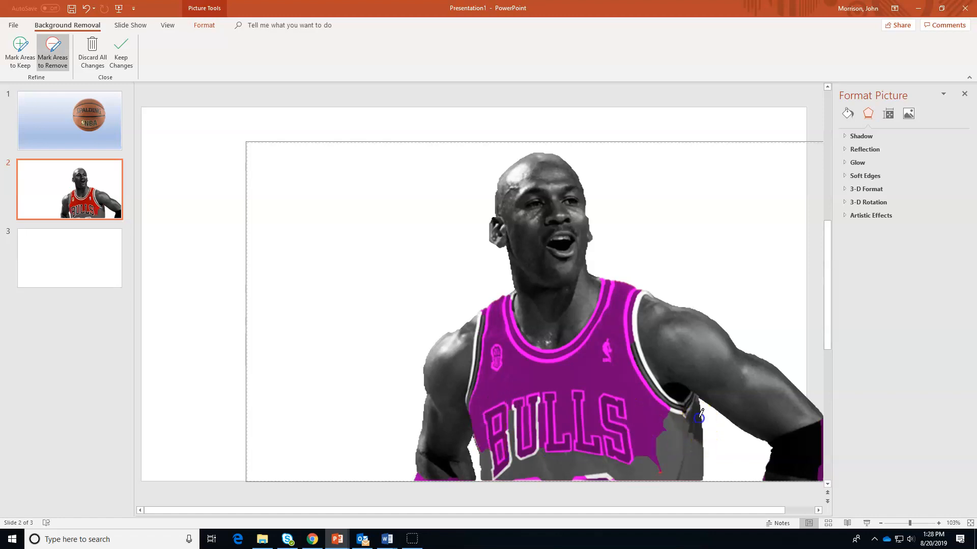
pyautogui.click(664, 448)
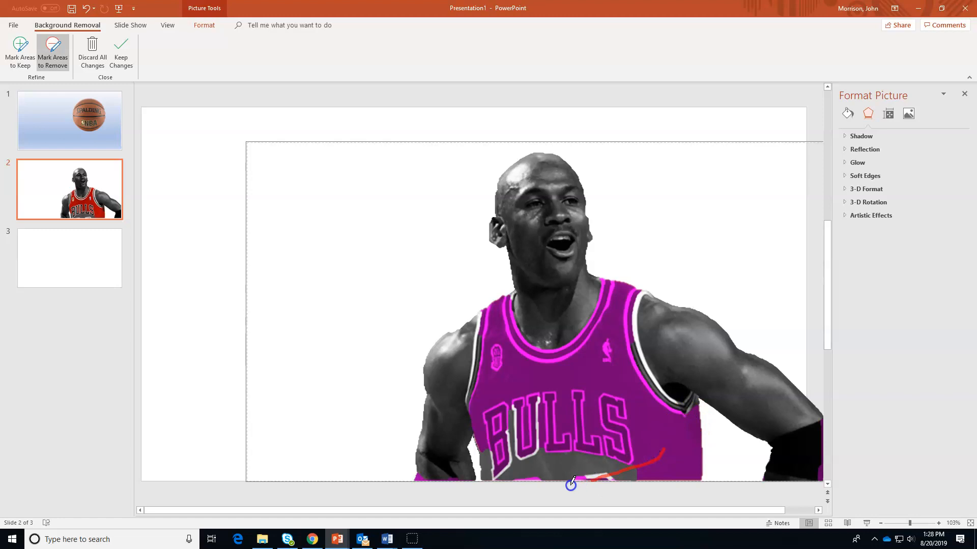
pyautogui.moveTo(592, 479); pyautogui.dragTo(530, 448)
pyautogui.moveTo(517, 408)
pyautogui.mouseDown()
pyautogui.moveTo(510, 454)
pyautogui.moveTo(484, 482)
pyautogui.mouseUp()
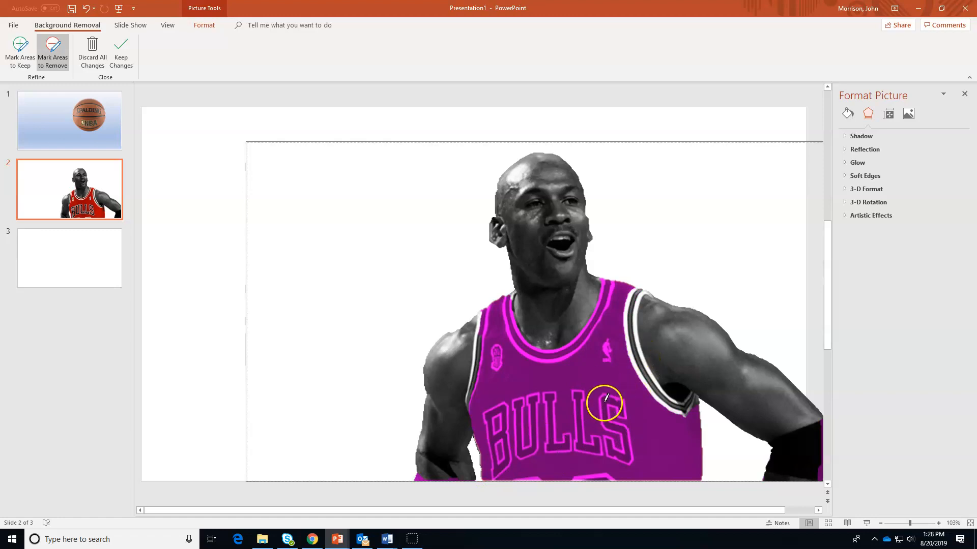
pyautogui.click(124, 54)
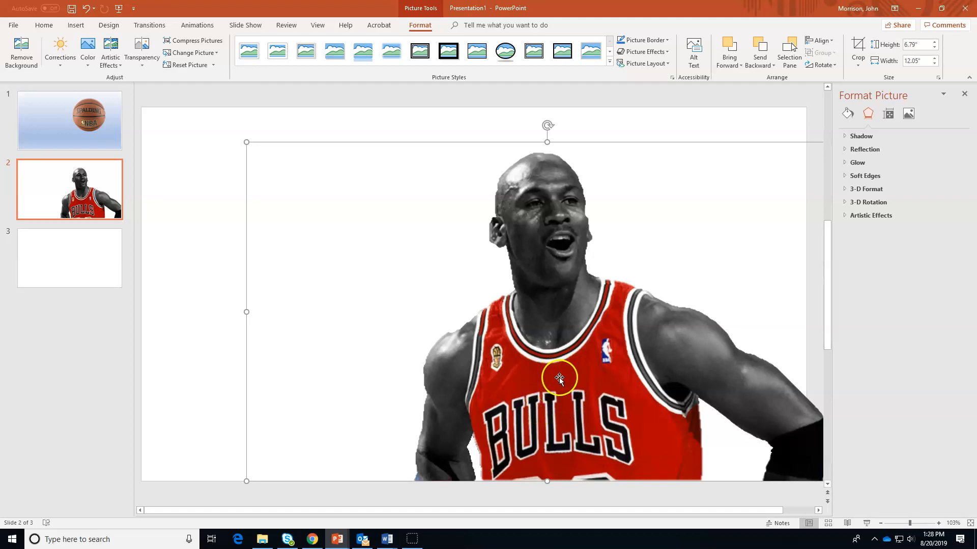
# Move the grayscale Jordan cutout to the slide's upper right and open the slide's context menu
pyautogui.moveTo(569, 371); pyautogui.dragTo(390, 278)
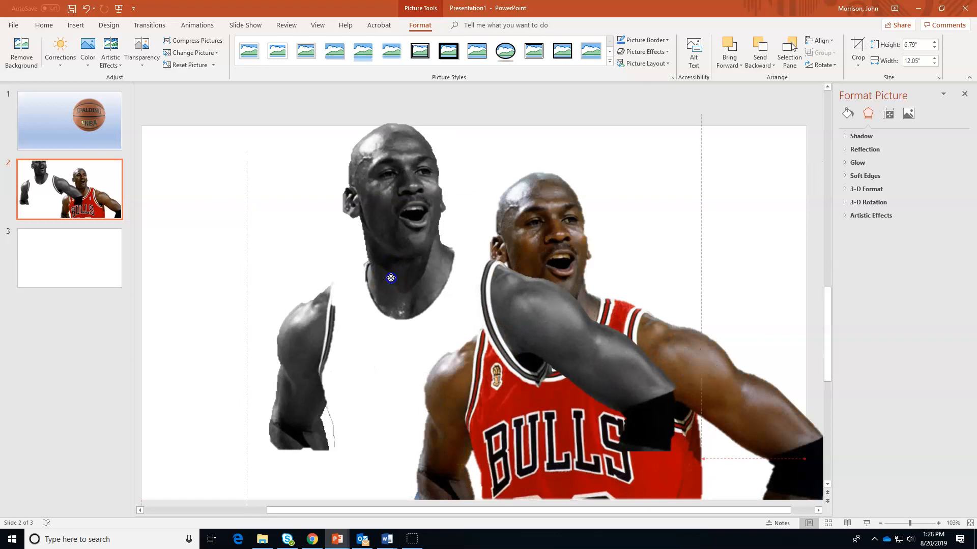
pyautogui.moveTo(391, 278); pyautogui.dragTo(672, 257)
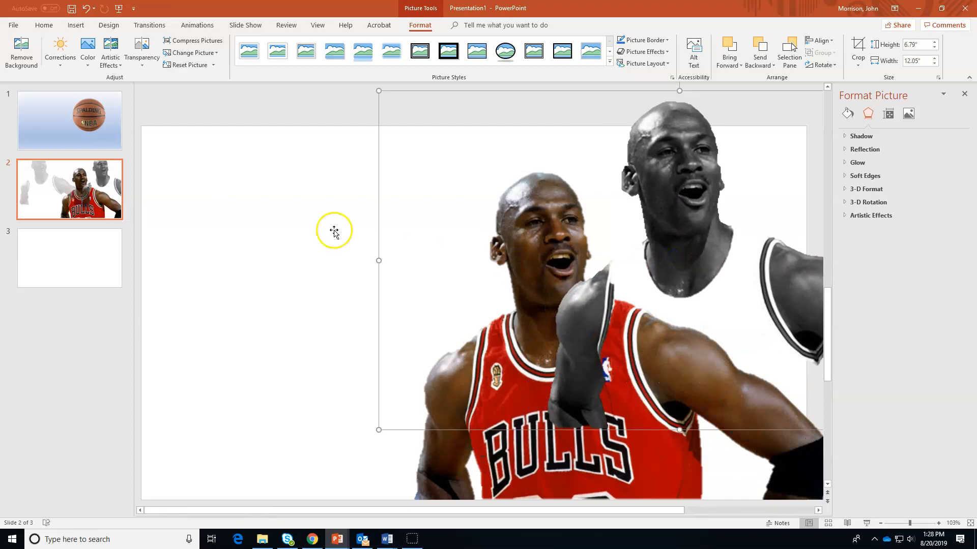
pyautogui.click(260, 208)
pyautogui.click(194, 194)
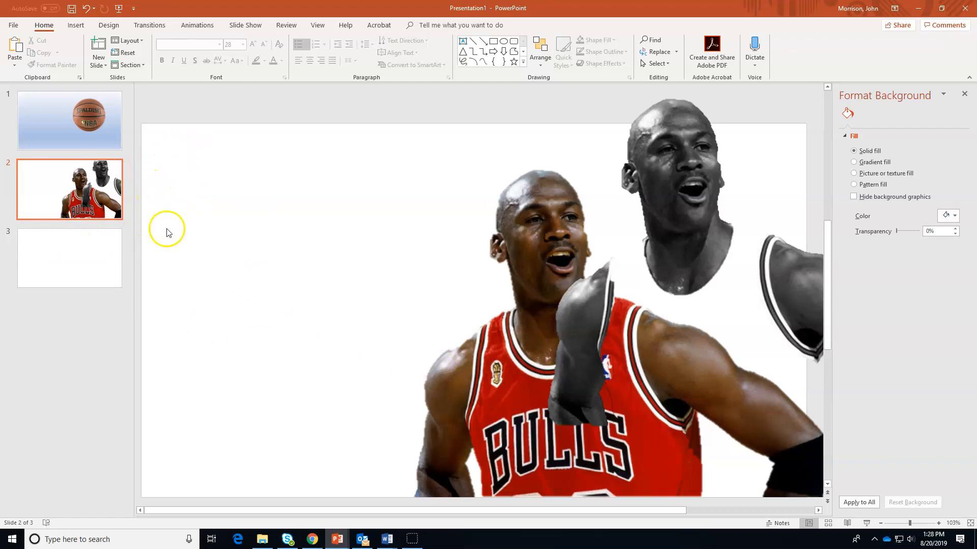
pyautogui.rightClick(157, 202)
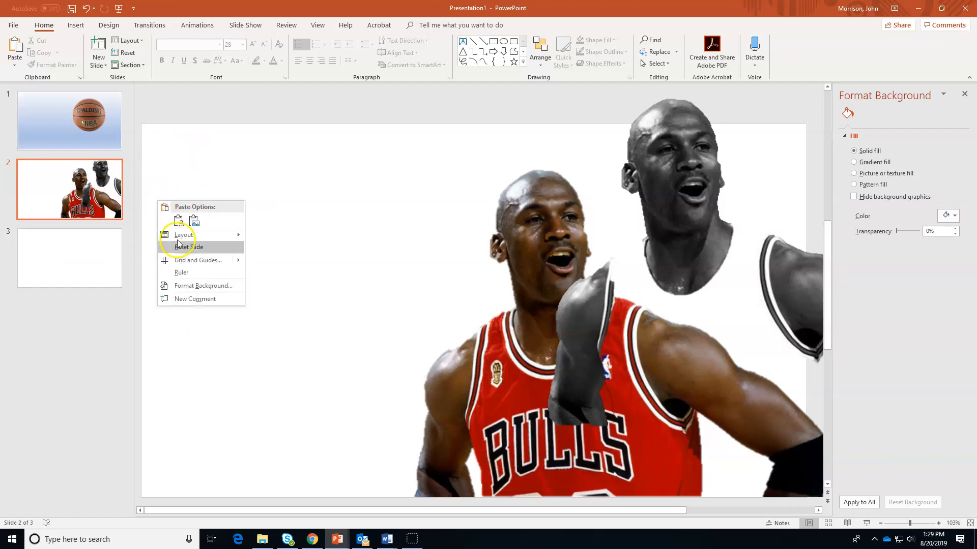
# Give slide 2 a gradient fill background with yellow and purple stops
pyautogui.click(199, 286)
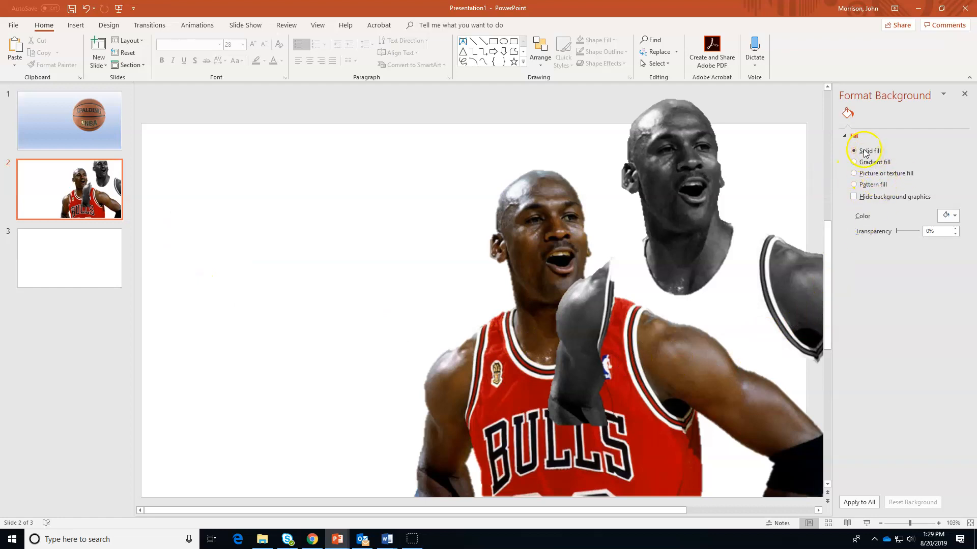
pyautogui.click(854, 163)
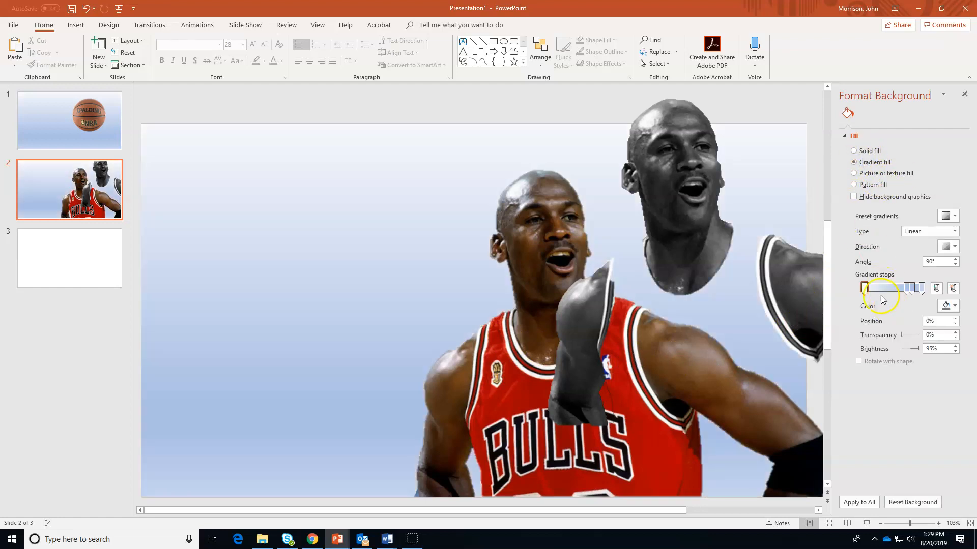
pyautogui.moveTo(906, 290)
pyautogui.mouseDown()
pyautogui.moveTo(869, 290)
pyautogui.moveTo(910, 287)
pyautogui.mouseUp()
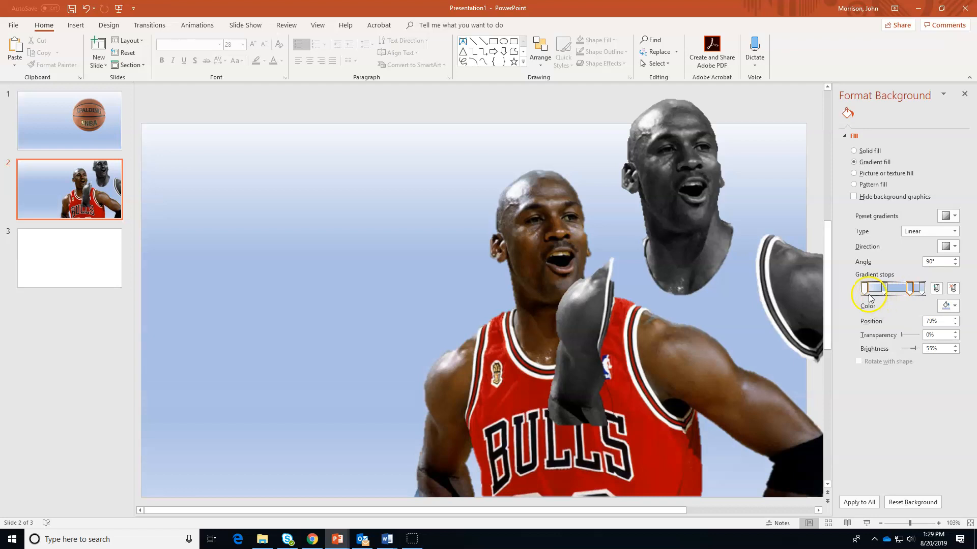
pyautogui.click(948, 306)
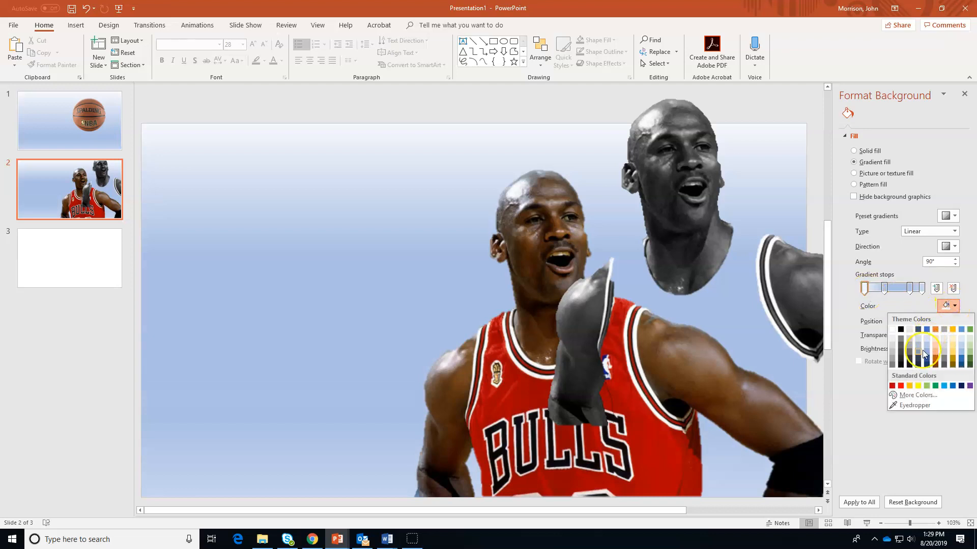
pyautogui.click(918, 386)
pyautogui.click(884, 288)
pyautogui.click(948, 306)
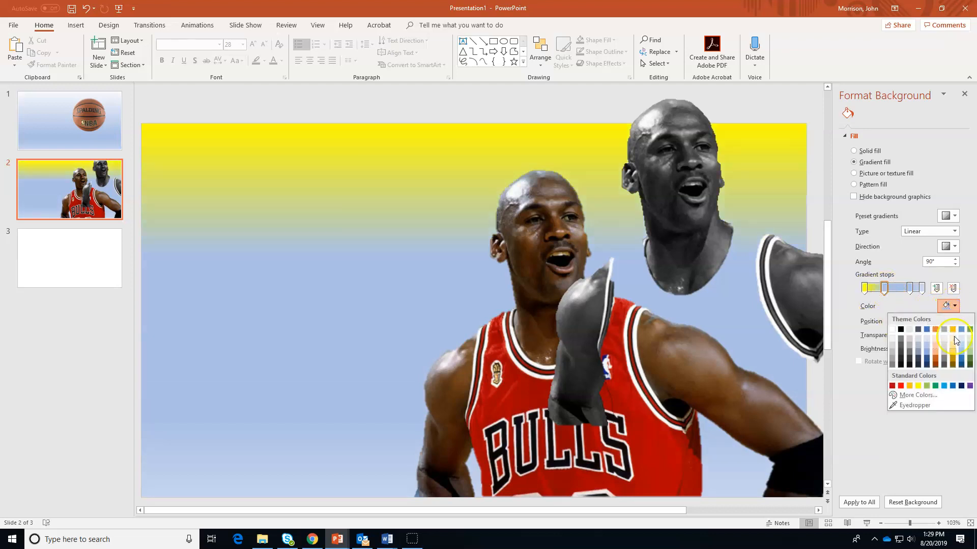
pyautogui.click(970, 386)
# Make the 79% stop red at 64%, delete the purple and 100% stops, widen the yellow
pyautogui.click(910, 289)
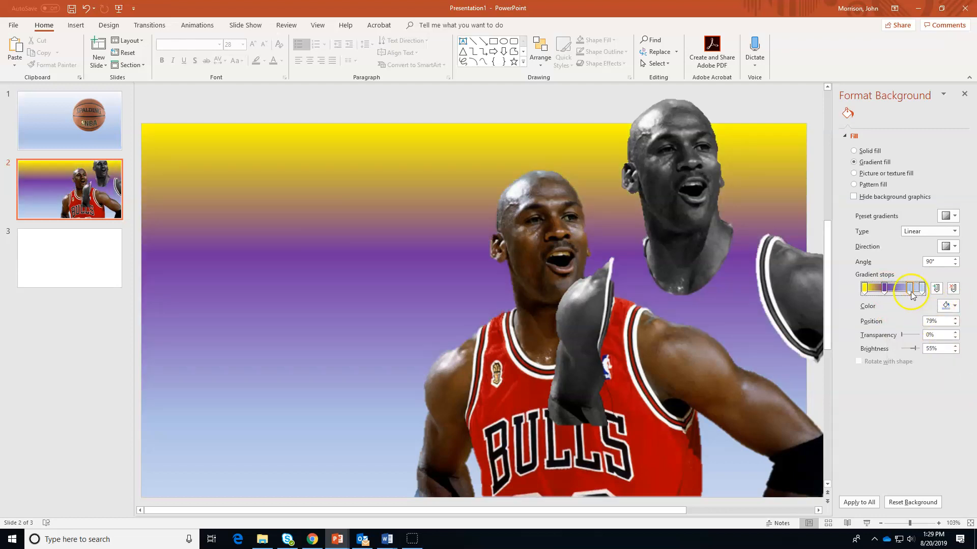
pyautogui.click(948, 306)
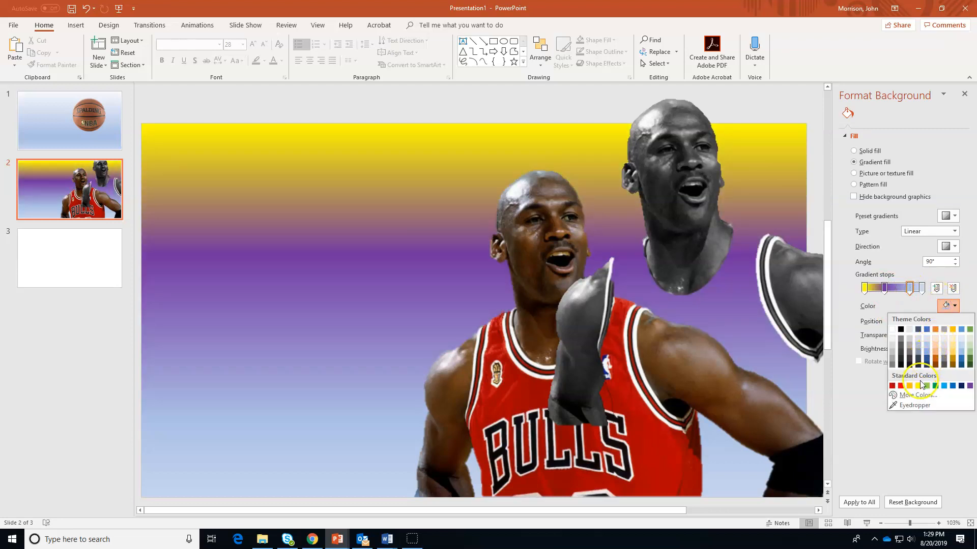
pyautogui.click(900, 385)
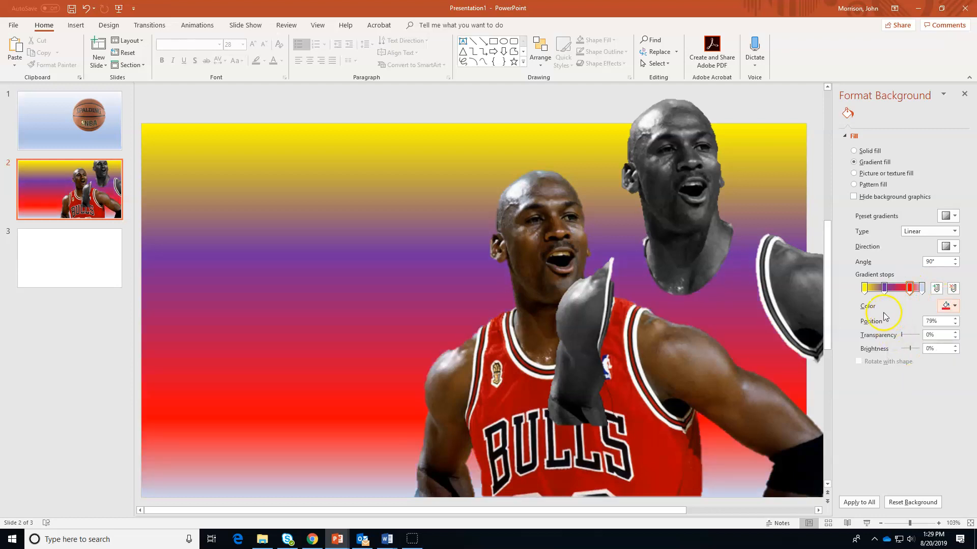
pyautogui.moveTo(900, 292); pyautogui.dragTo(890, 292)
pyautogui.click(886, 291)
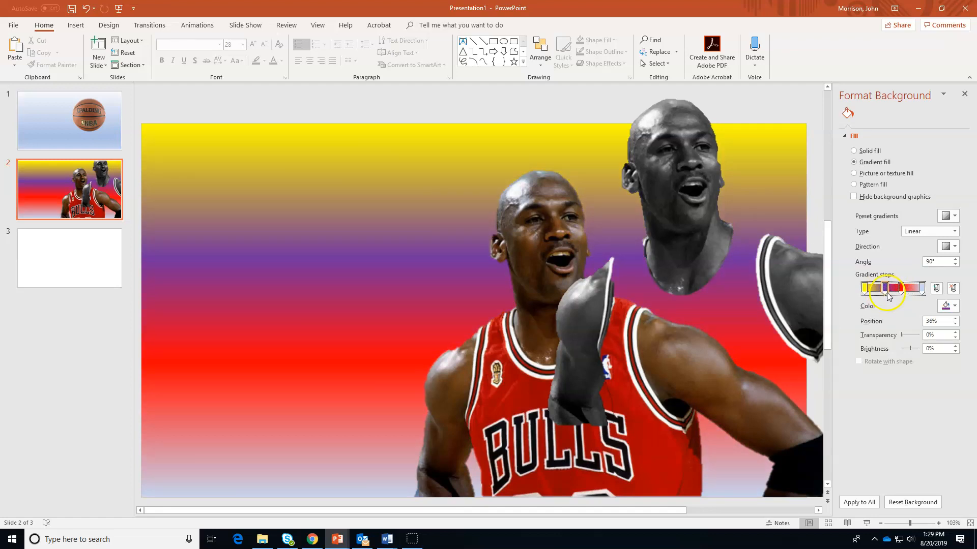
pyautogui.click(952, 288)
pyautogui.click(922, 288)
pyautogui.click(951, 289)
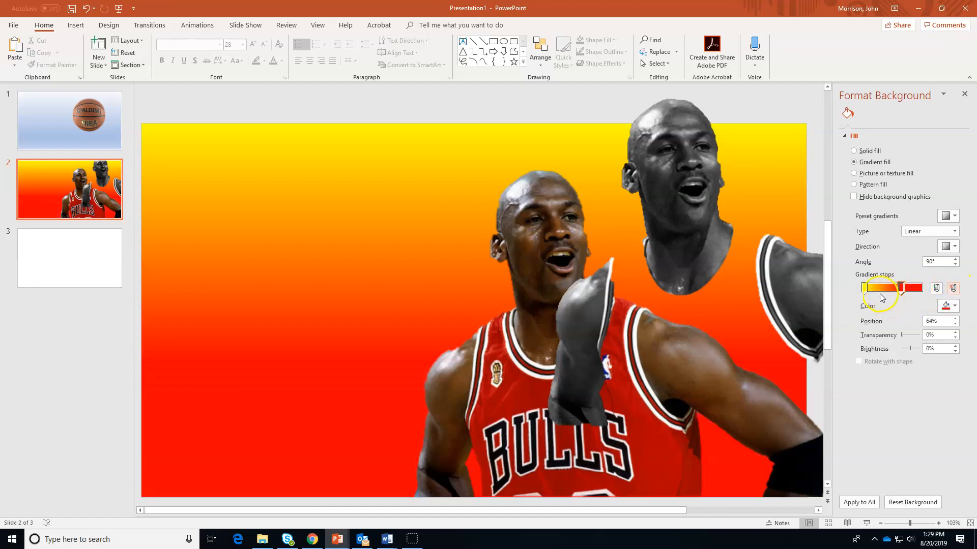
pyautogui.moveTo(868, 293); pyautogui.dragTo(911, 289)
# Set a 45° diagonal direction, then try radial and path gradient types
pyautogui.click(951, 247)
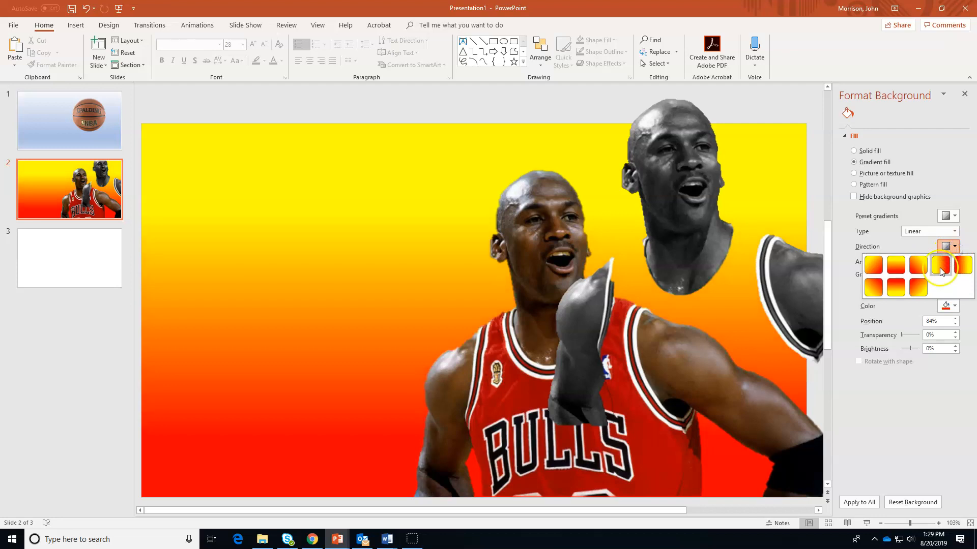
pyautogui.click(895, 265)
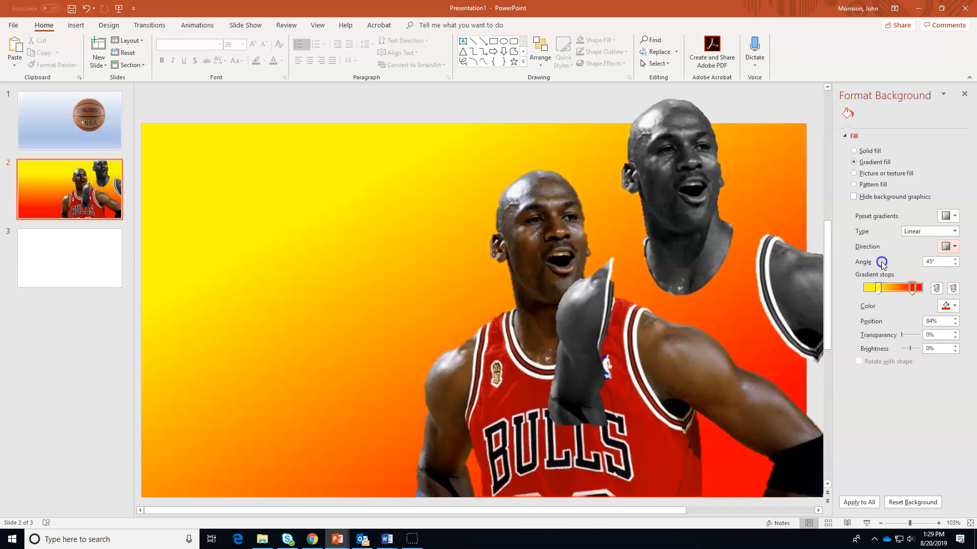
pyautogui.click(956, 233)
pyautogui.click(946, 251)
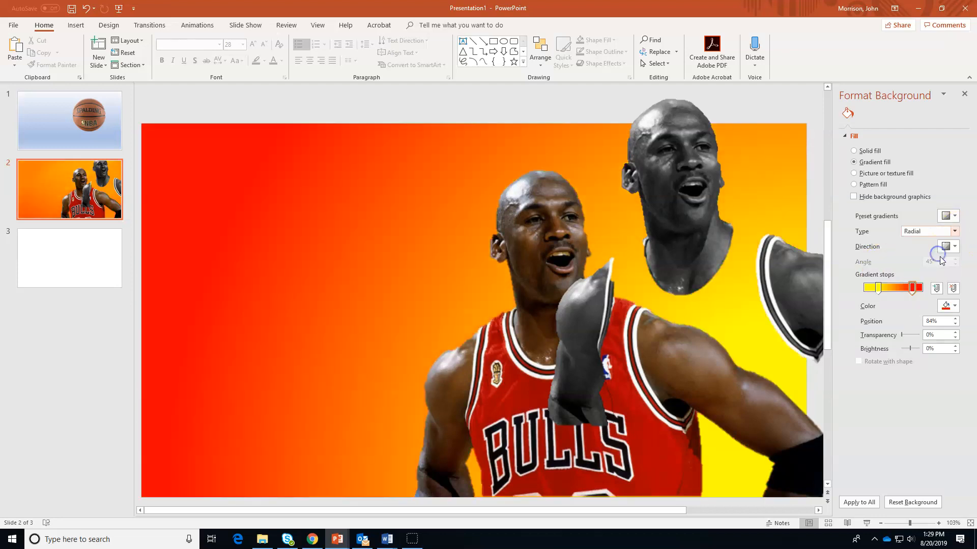
pyautogui.click(954, 215)
pyautogui.click(953, 214)
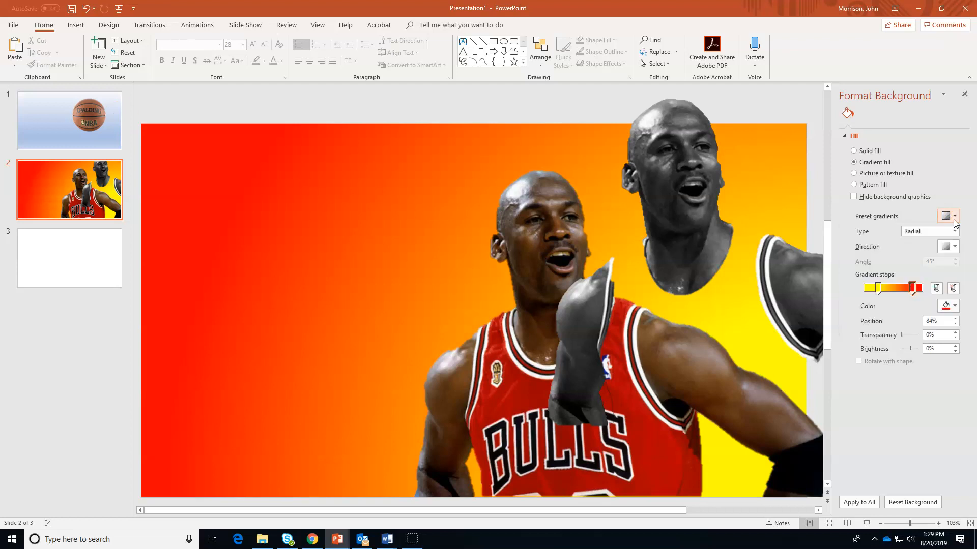
pyautogui.click(955, 233)
pyautogui.click(942, 272)
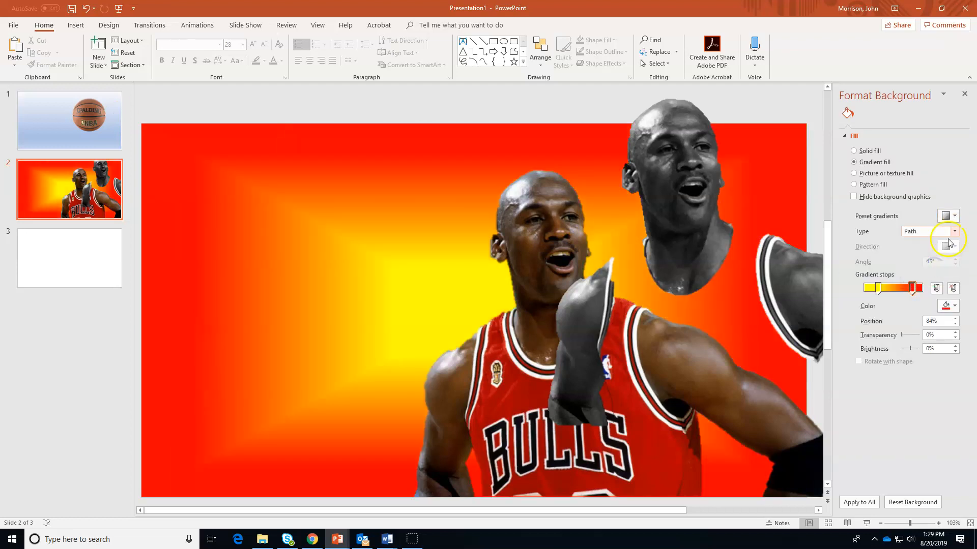
# Use a From Center radial gradient with a smaller yellow centre, and move the grey Jordan
pyautogui.click(955, 233)
pyautogui.click(944, 252)
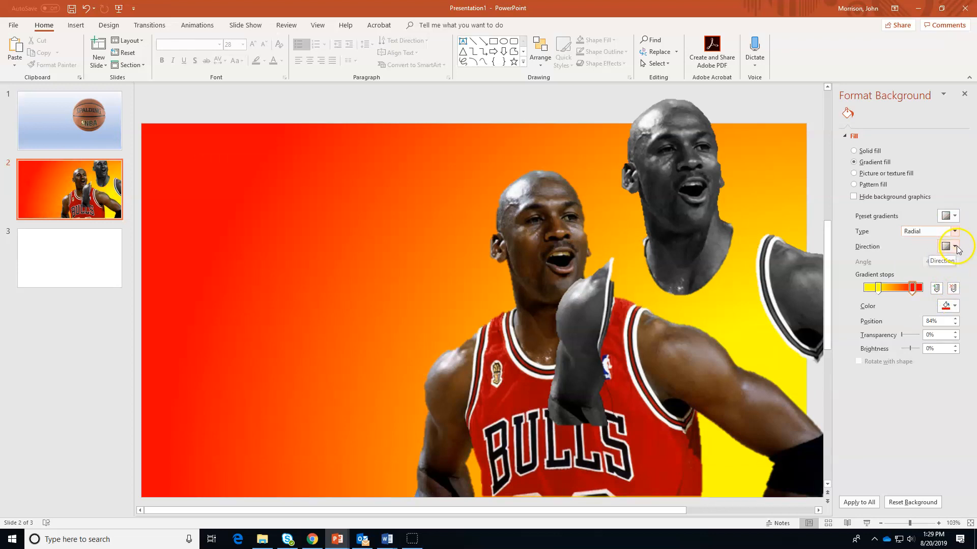
pyautogui.click(955, 247)
pyautogui.click(920, 264)
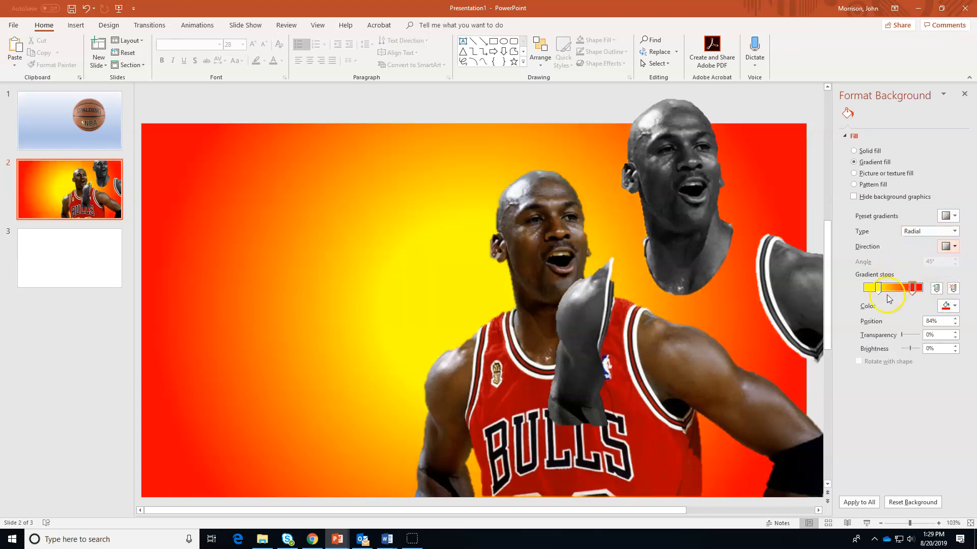
pyautogui.moveTo(910, 283); pyautogui.dragTo(871, 288)
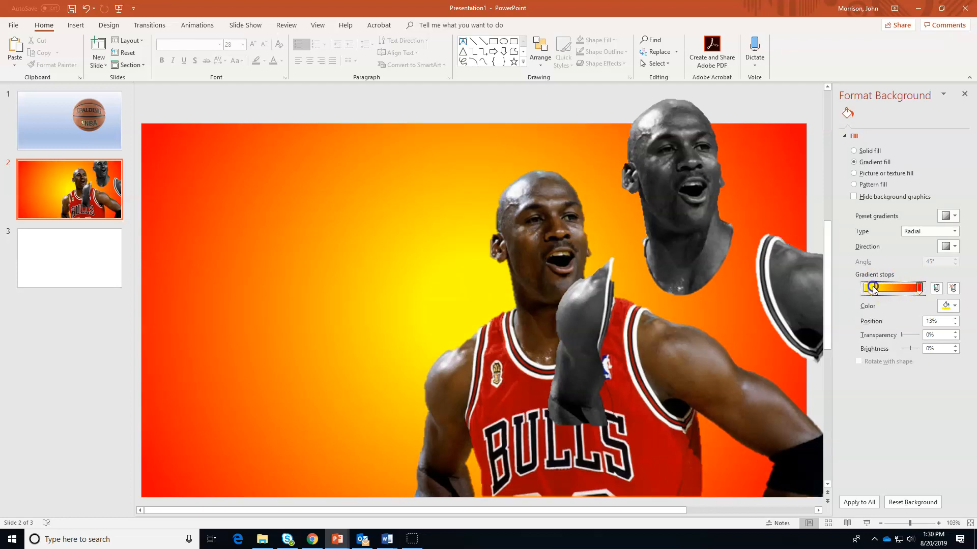
pyautogui.click(552, 390)
pyautogui.moveTo(679, 250)
pyautogui.mouseDown()
pyautogui.moveTo(536, 319)
pyautogui.moveTo(666, 241)
pyautogui.mouseUp()
# Move the colour Jordan photo up and left, then bring back the background fill settings
pyautogui.click(482, 417)
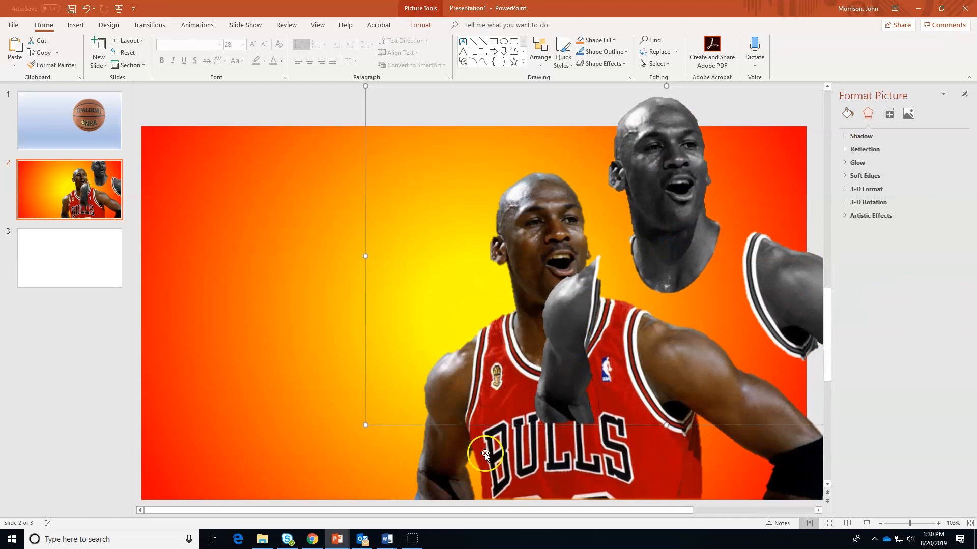
pyautogui.moveTo(514, 434); pyautogui.dragTo(465, 398)
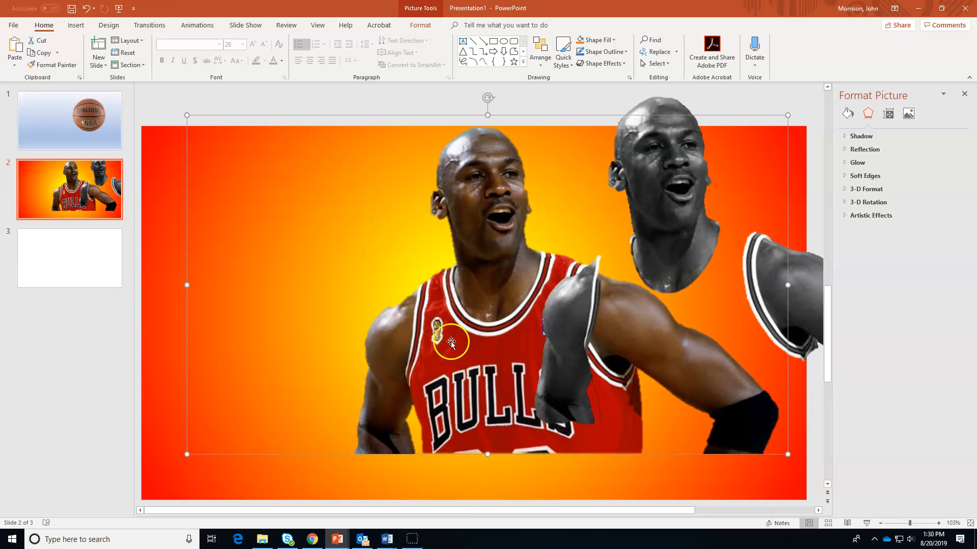
pyautogui.click(184, 378)
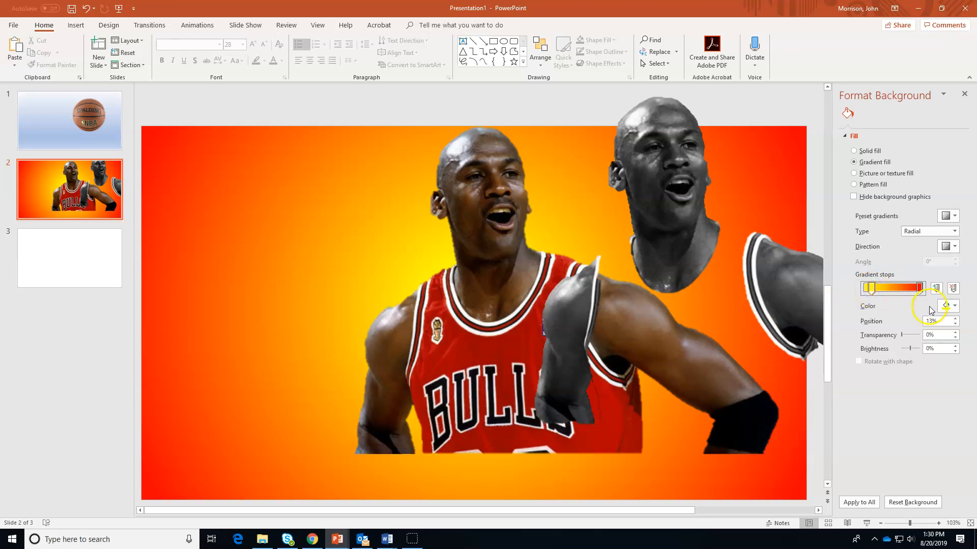
# Eyedropper the Bulls jersey red into the gradient stop and shift the grey Jordan onto the colour photo
pyautogui.click(954, 305)
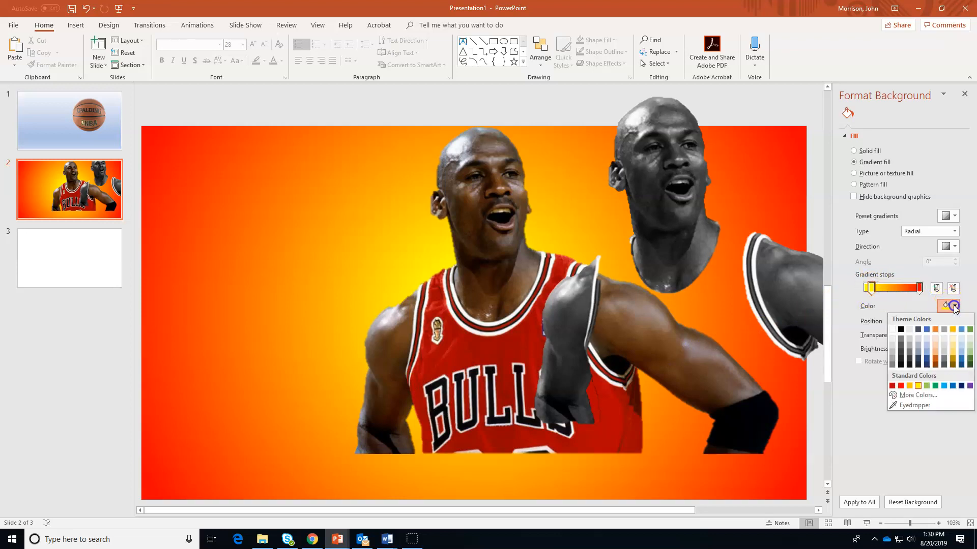
pyautogui.click(910, 406)
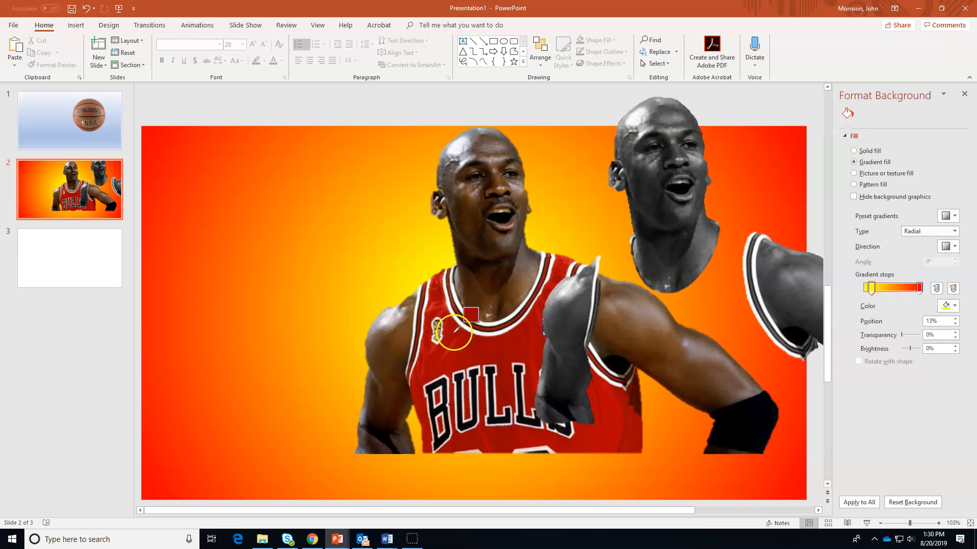
pyautogui.click(433, 363)
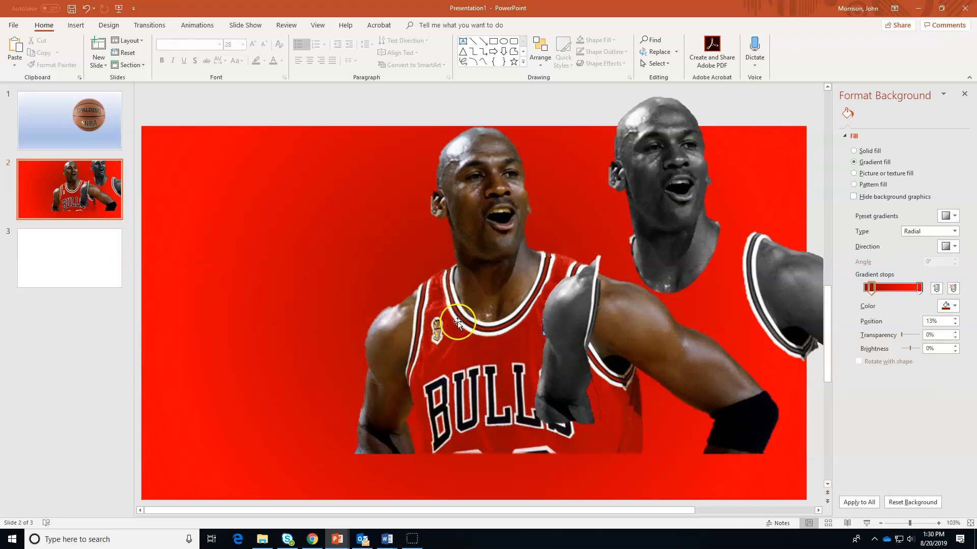
pyautogui.moveTo(560, 327); pyautogui.dragTo(603, 320)
# Align the grey cutout over the colour photo, then open a new Chrome tab
pyautogui.moveTo(741, 214); pyautogui.dragTo(519, 255)
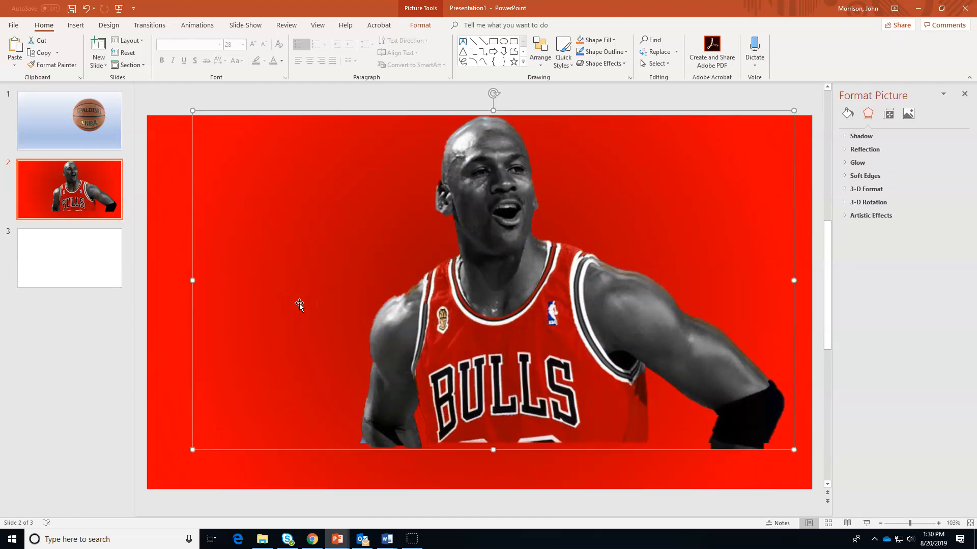
pyautogui.click(377, 314)
pyautogui.click(313, 540)
pyautogui.click(873, 15)
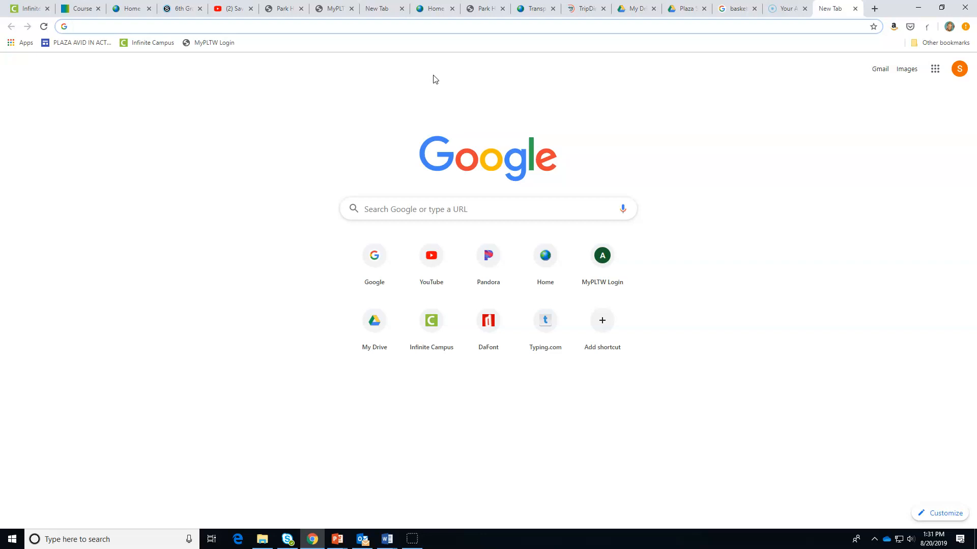
# Search Google for 'smoke' and show the image results
pyautogui.write('www.goo')
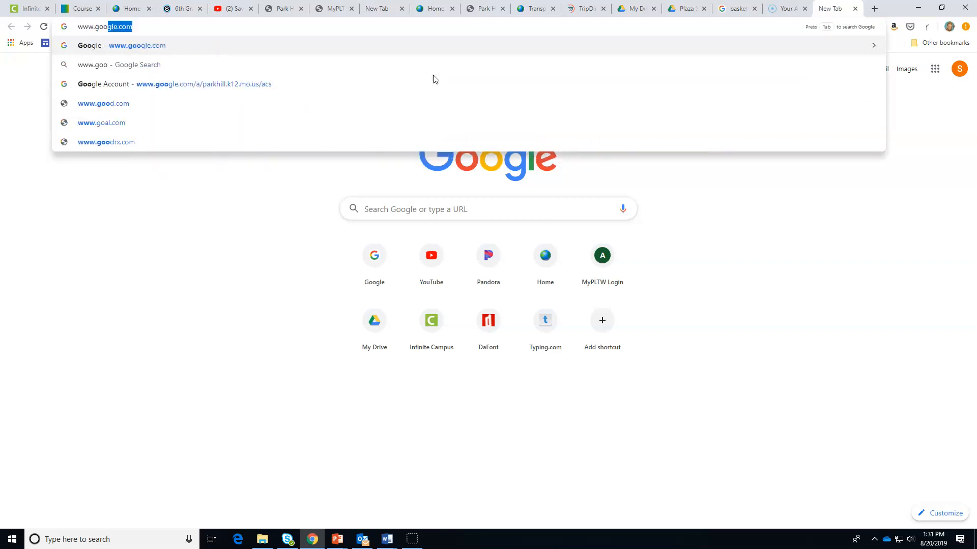
pyautogui.press('Return')
pyautogui.write('smoke')
pyautogui.press('Return')
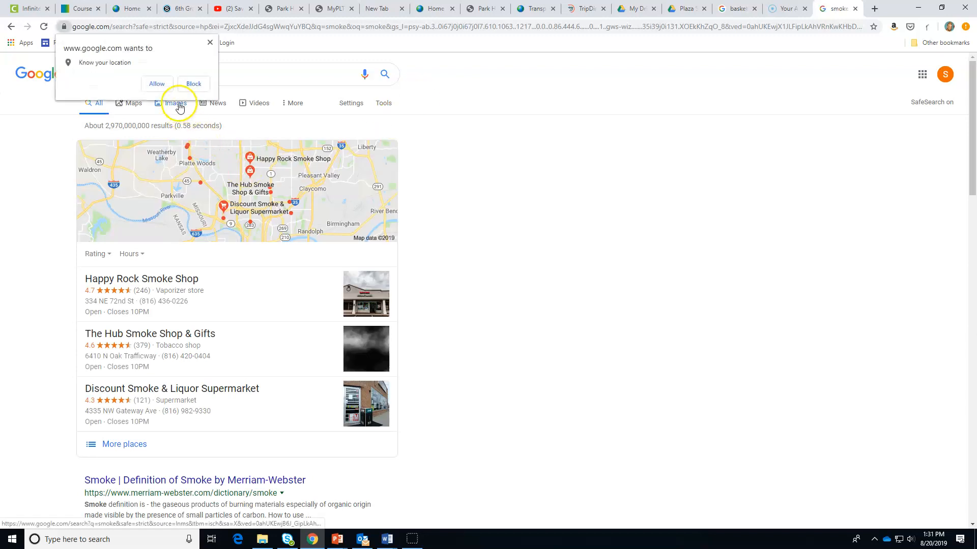
pyautogui.click(209, 43)
pyautogui.click(178, 104)
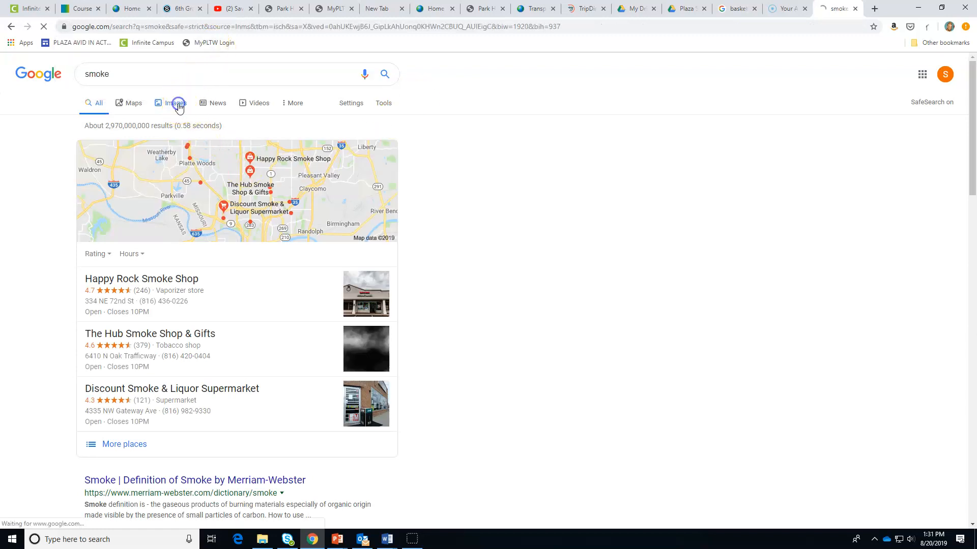
pyautogui.click(59, 145)
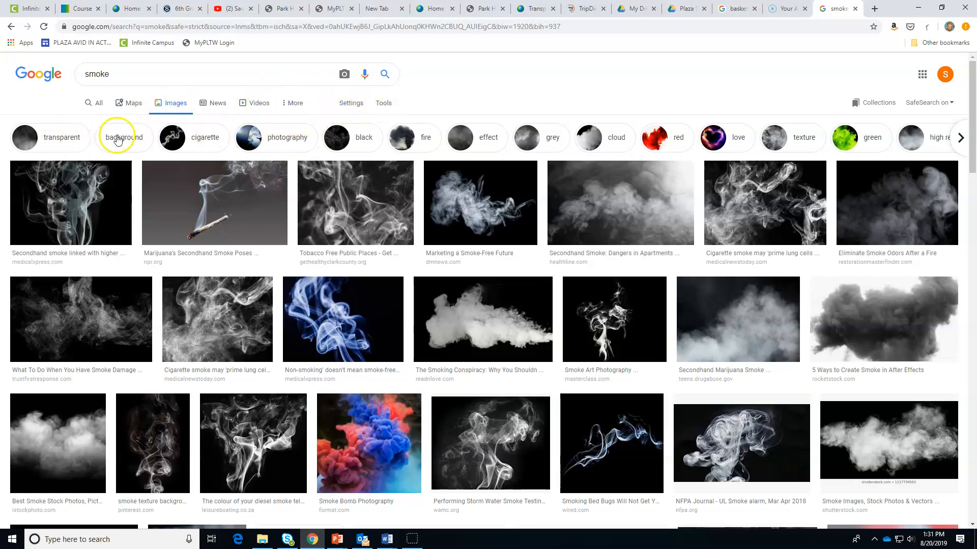
# Filter to animated images, copy the black smoke GIF, and return to PowerPoint
pyautogui.click(388, 105)
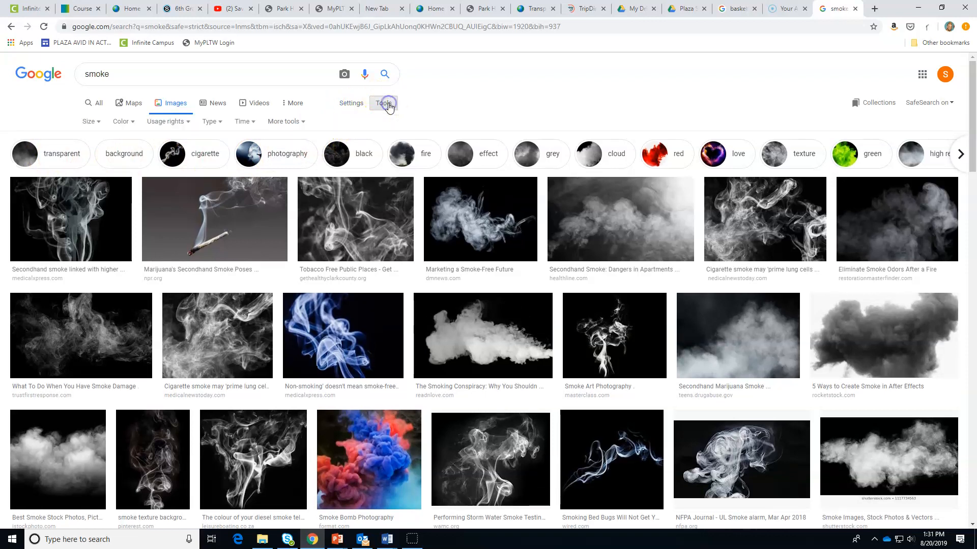
pyautogui.click(223, 124)
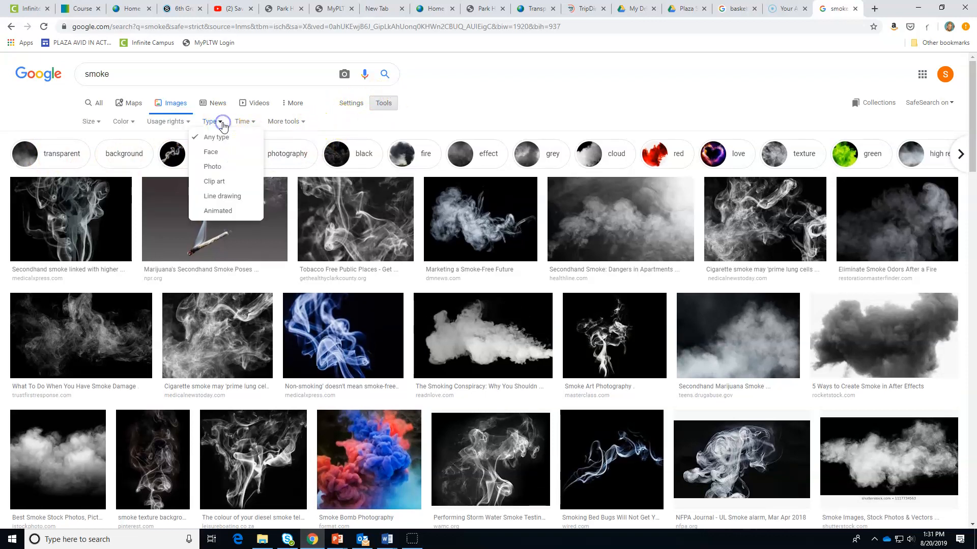
pyautogui.click(217, 217)
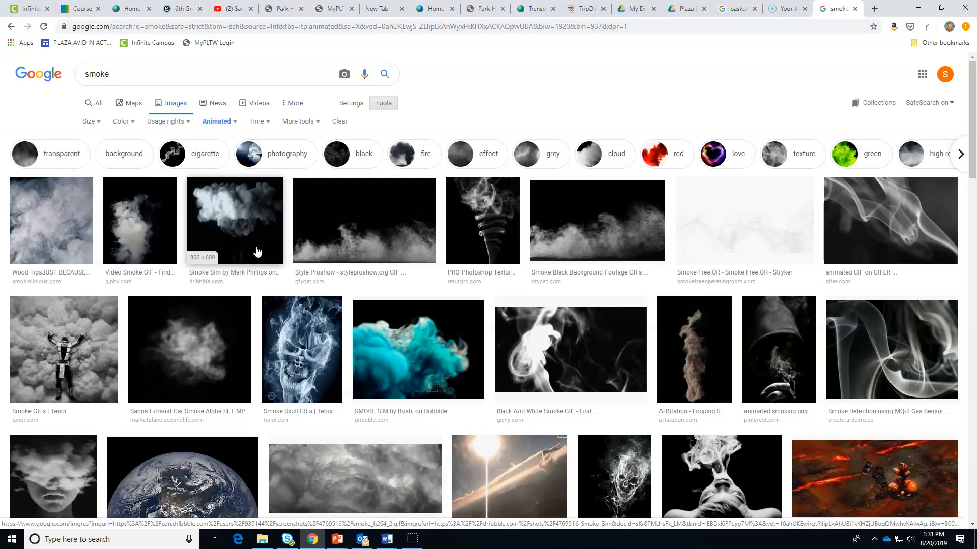
pyautogui.click(239, 220)
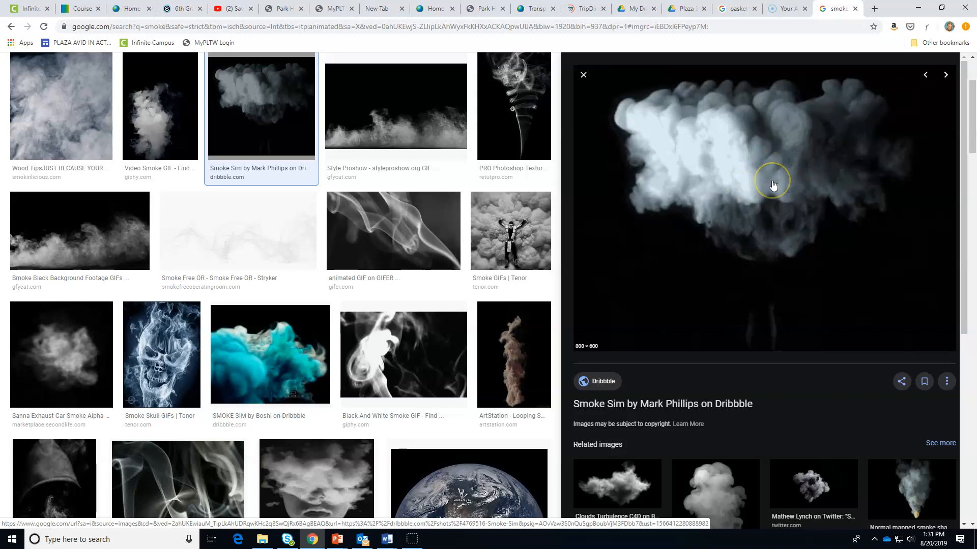
pyautogui.rightClick(735, 178)
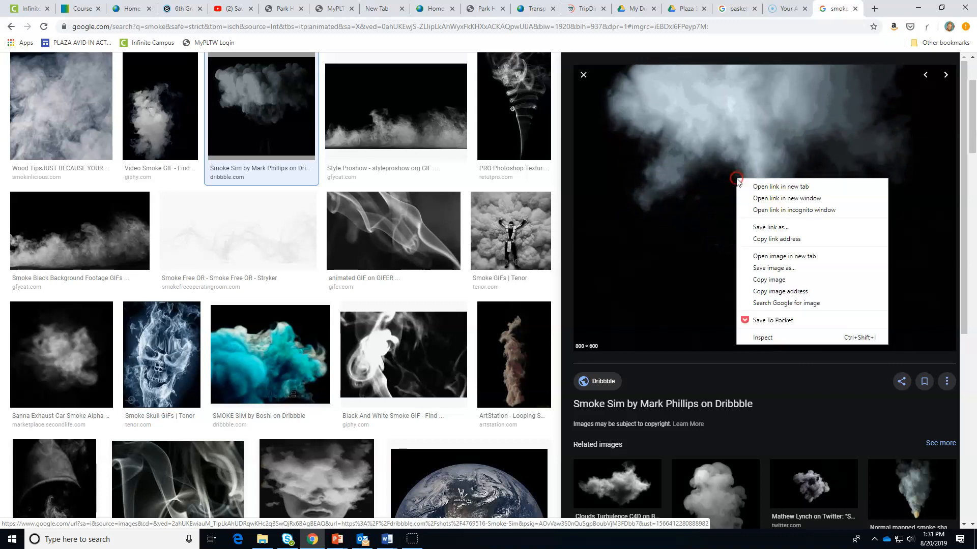
pyautogui.click(785, 280)
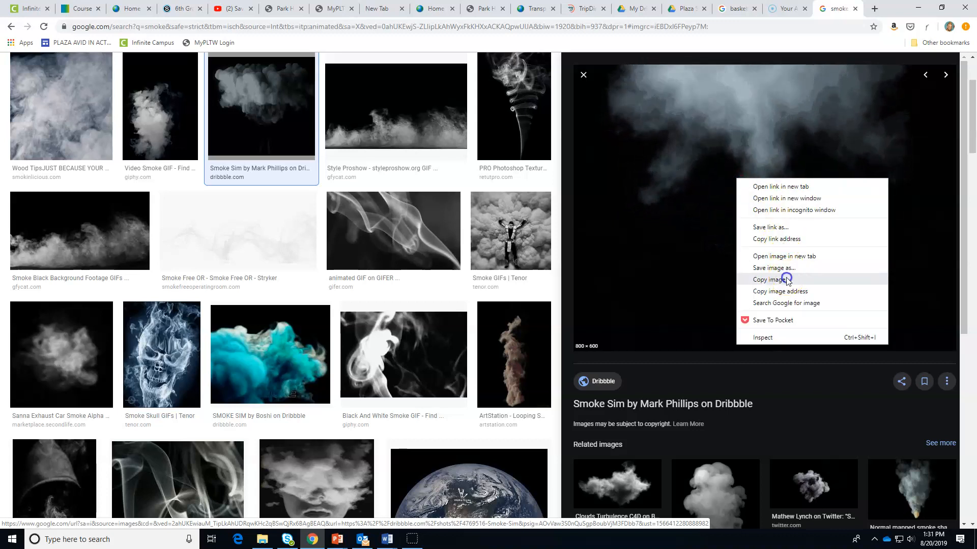
pyautogui.click(335, 538)
pyautogui.click(318, 516)
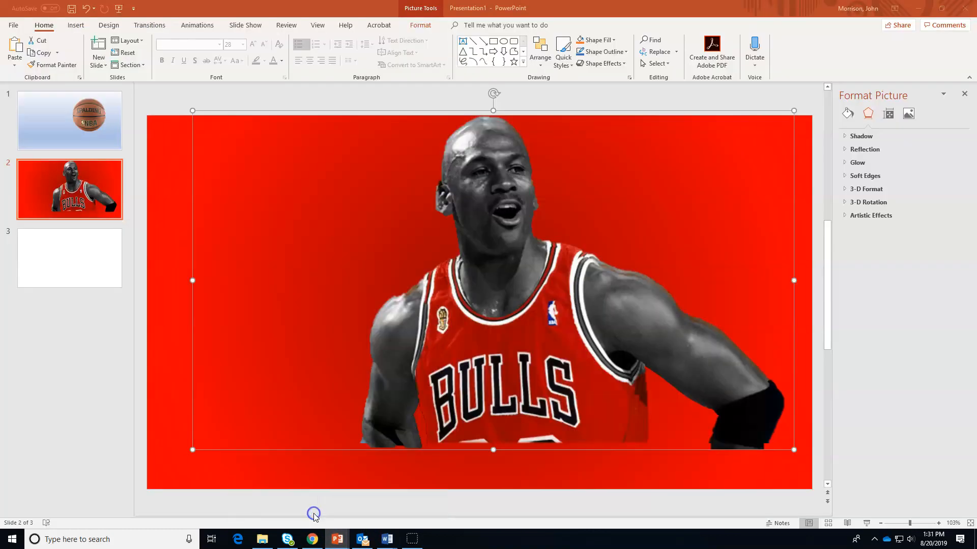
# Paste the copied smoke GIF onto slide 1
pyautogui.click(56, 126)
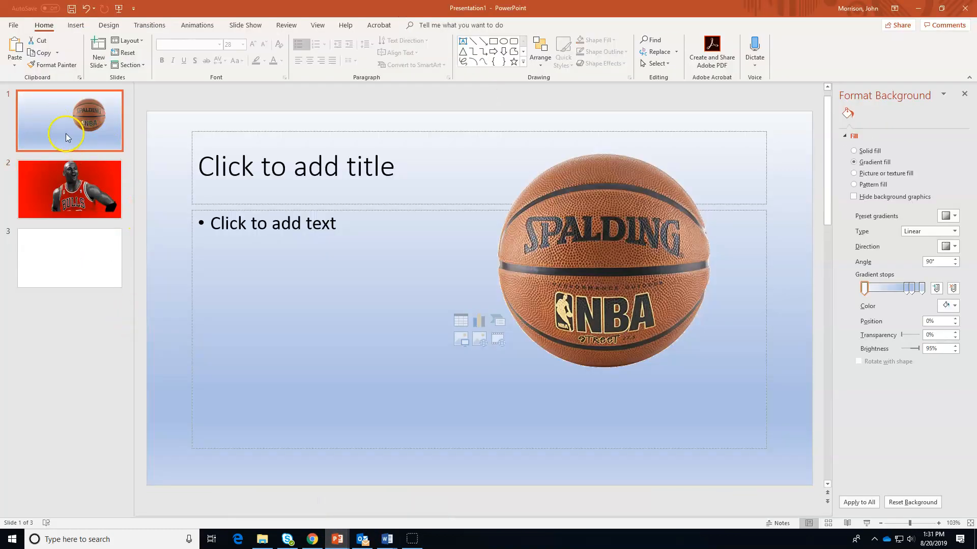
pyautogui.click(168, 270)
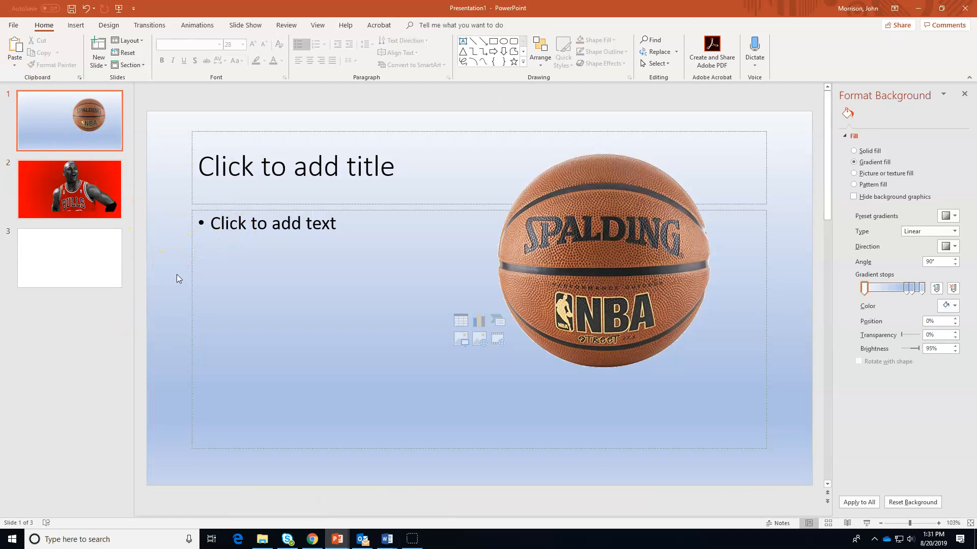
pyautogui.rightClick(180, 298)
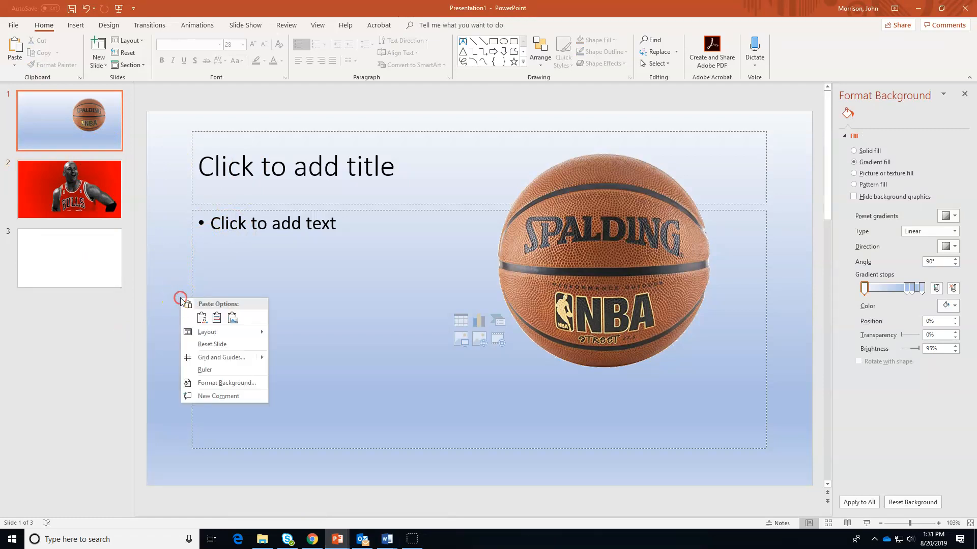
pyautogui.click(218, 318)
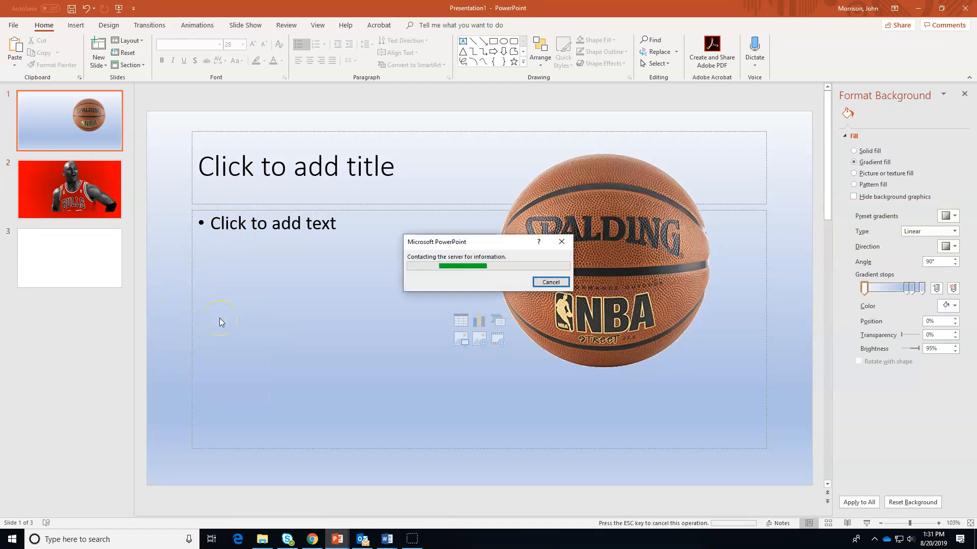
pyautogui.rightClick(165, 305)
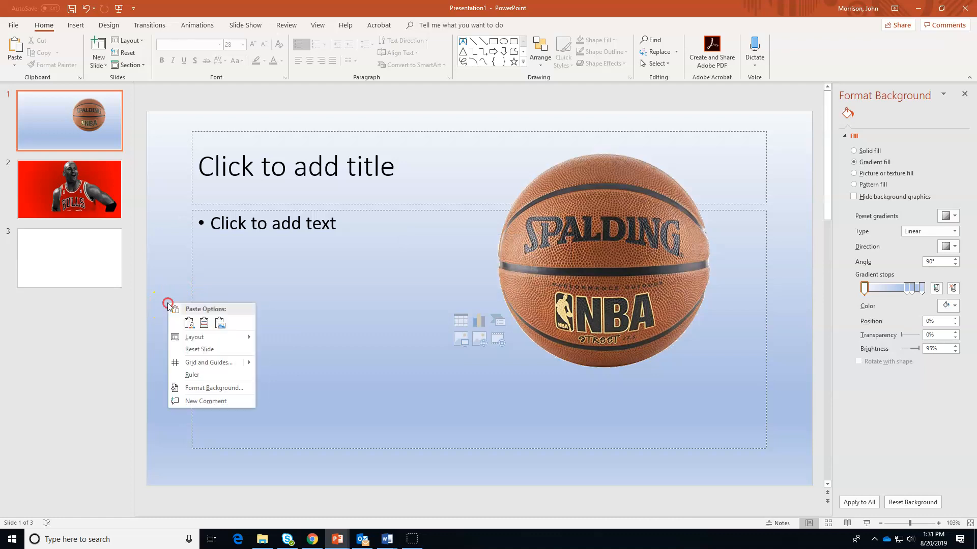
pyautogui.click(205, 322)
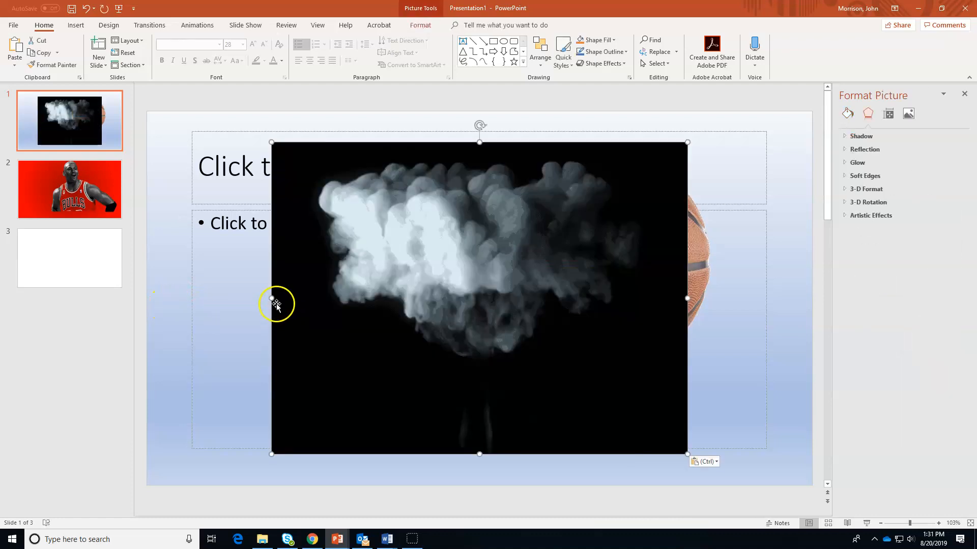
# Stretch the smoke GIF to the slide's left, right, top and bottom edges
pyautogui.moveTo(273, 298); pyautogui.dragTo(185, 298)
pyautogui.moveTo(687, 298); pyautogui.dragTo(797, 300)
pyautogui.moveTo(491, 142); pyautogui.dragTo(491, 116)
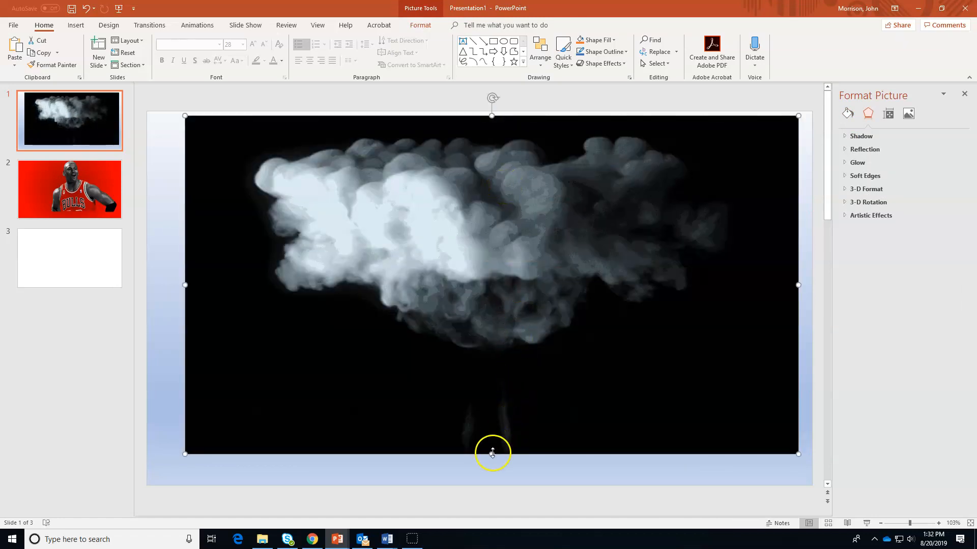
pyautogui.moveTo(492, 453); pyautogui.dragTo(496, 474)
# Send the smoke GIF behind the basketball, nudge it up slightly, and preview slide 1 full screen
pyautogui.rightClick(338, 395)
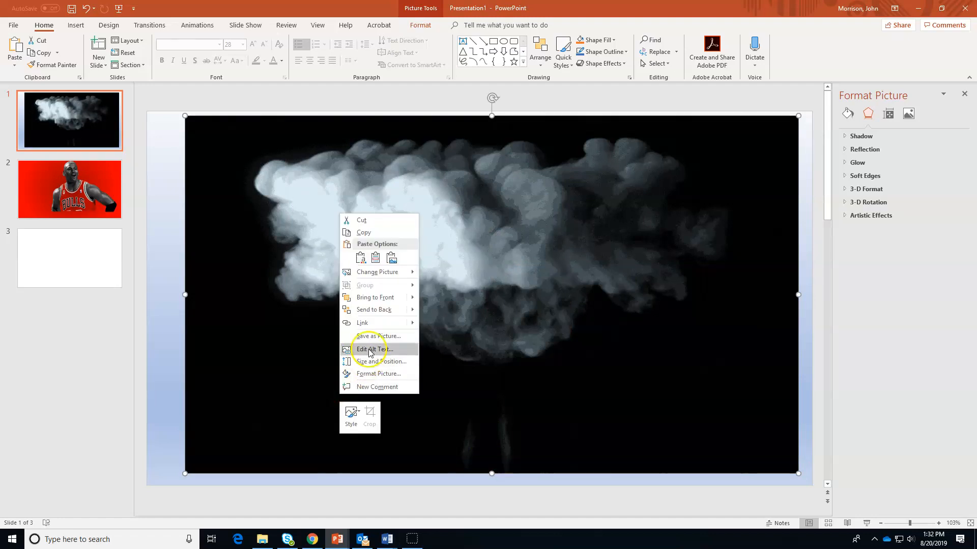
pyautogui.click(377, 311)
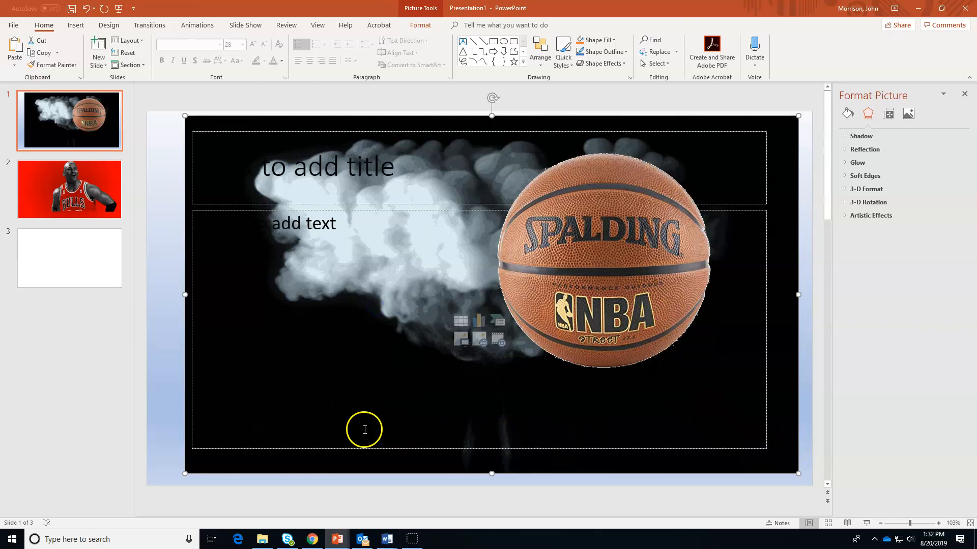
pyautogui.moveTo(230, 476); pyautogui.dragTo(229, 471)
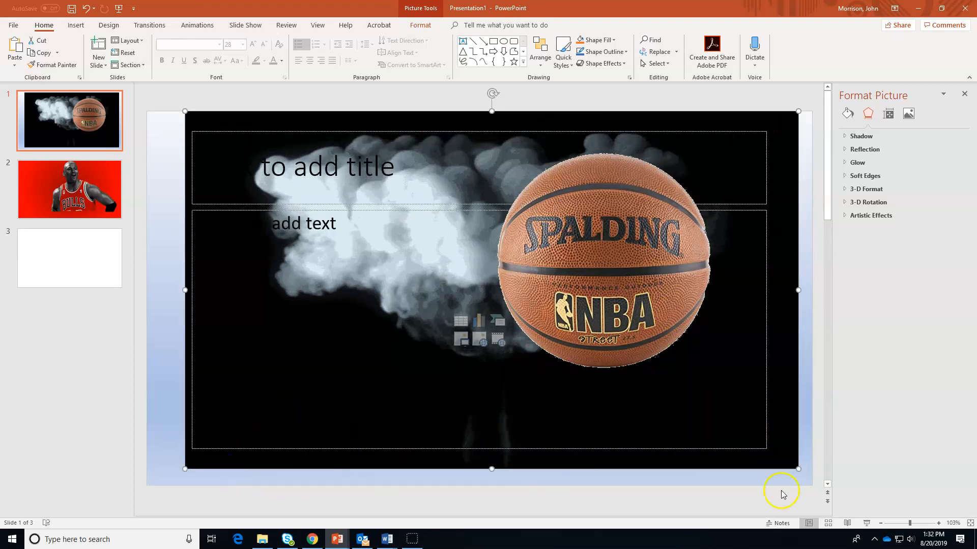
pyautogui.click(867, 523)
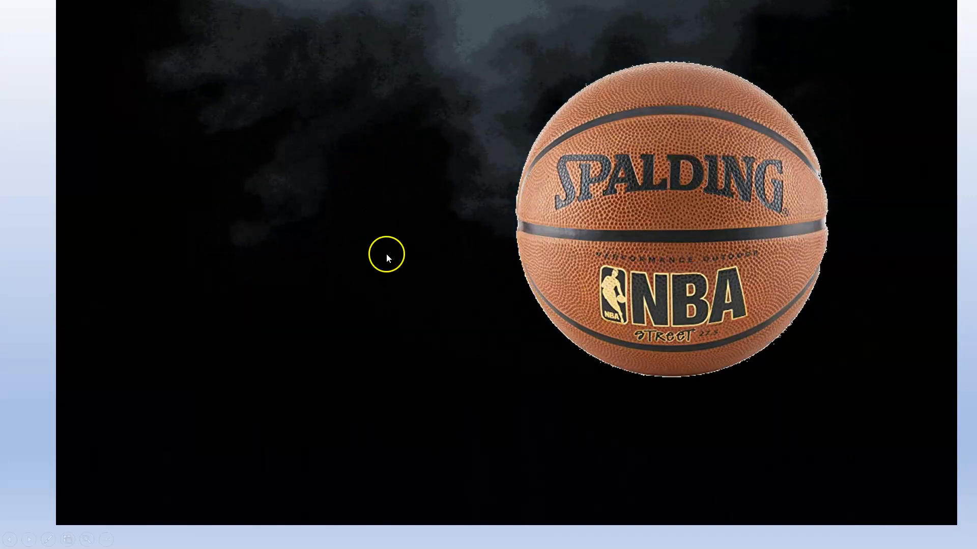
# Exit the slide show, go to slide 2, and shift the Jordan cutout slightly up and right
pyautogui.press('Escape')
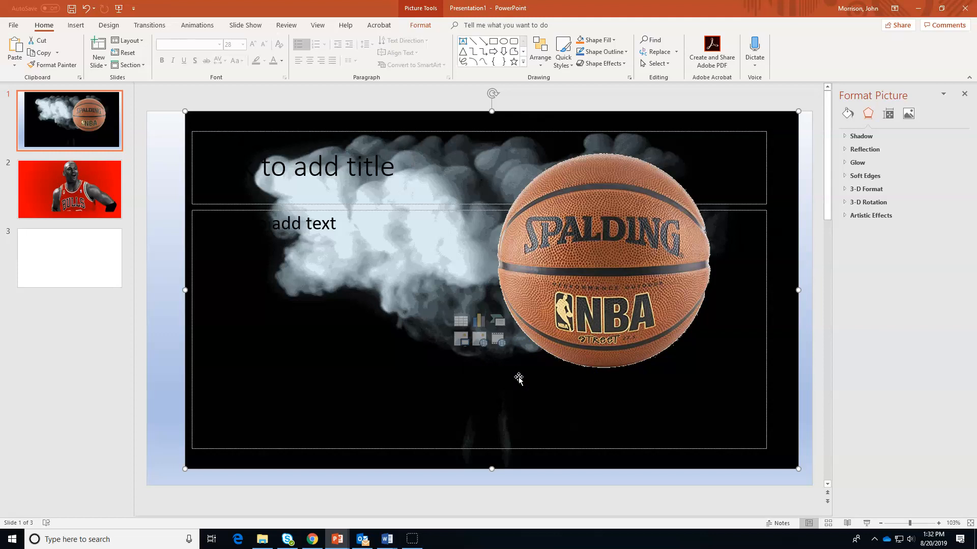
pyautogui.click(70, 170)
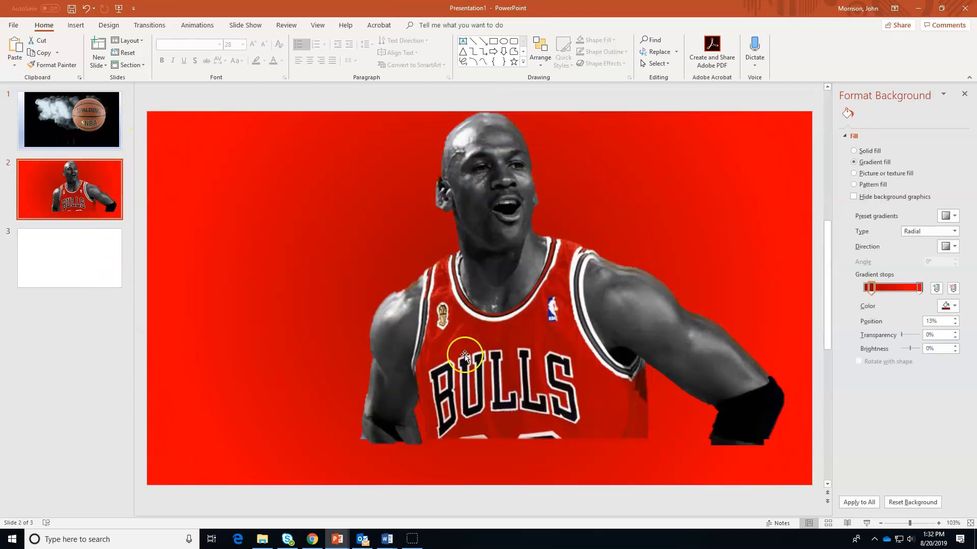
pyautogui.moveTo(494, 341)
pyautogui.mouseDown()
pyautogui.moveTo(481, 385)
pyautogui.moveTo(499, 336)
pyautogui.mouseUp()
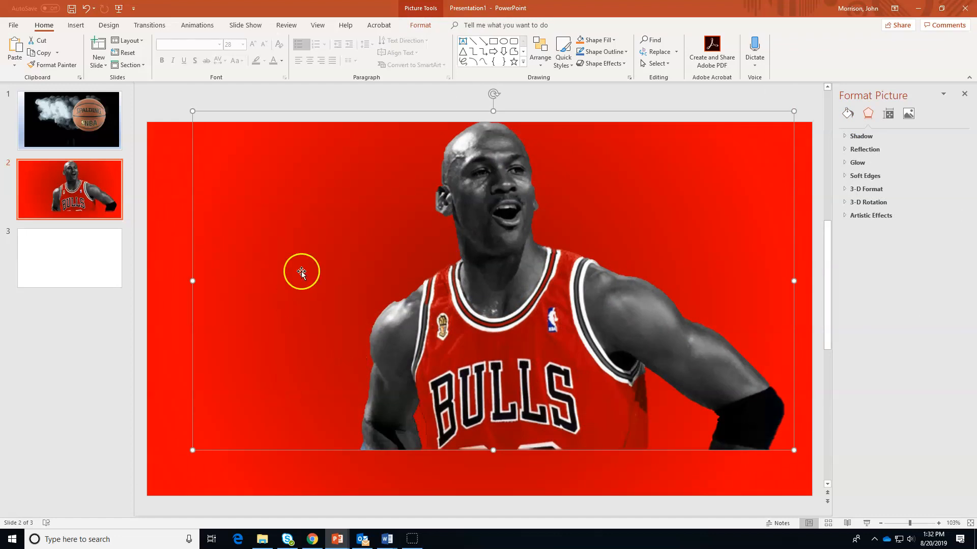